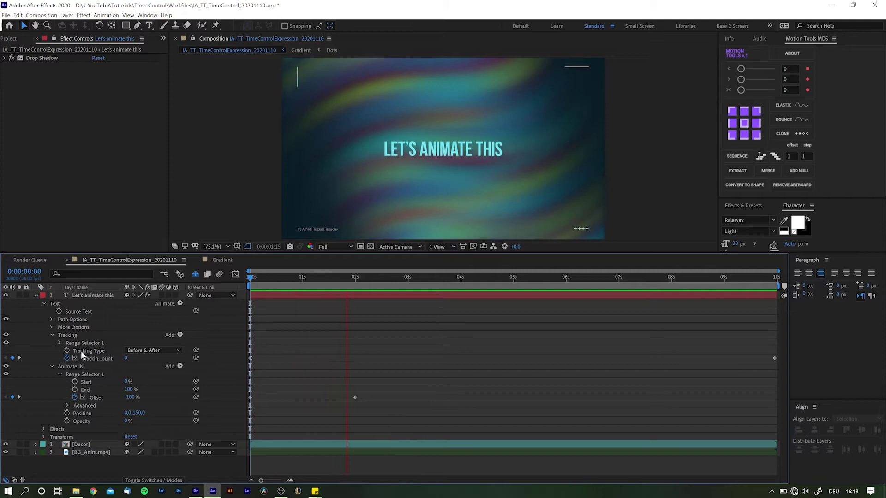
# Preview the animate-in, checking Tracking and the Animate IN Position and Opacity, stopping once LET'S ANIMATE THIS is fully shown.
pyautogui.click(74, 334)
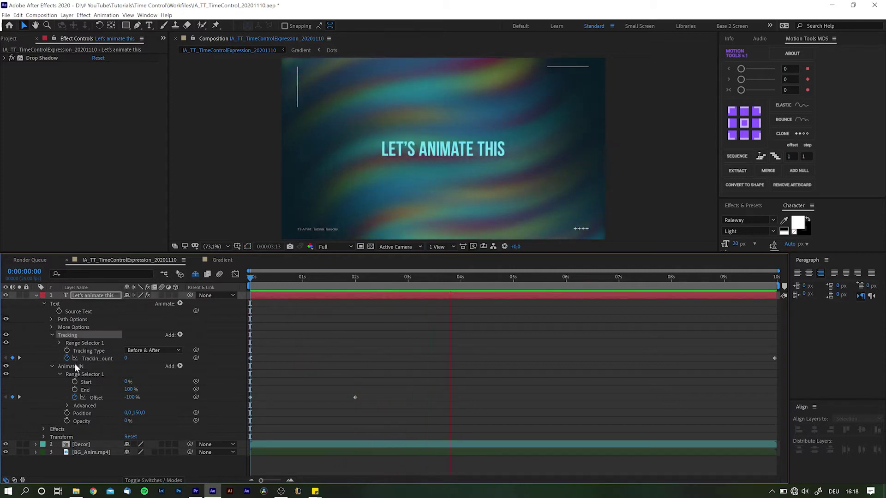
pyautogui.click(79, 364)
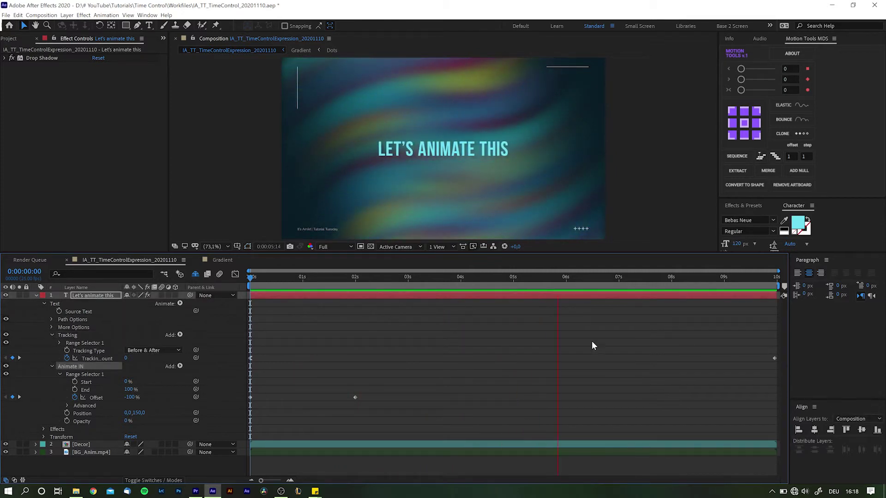
pyautogui.click(88, 412)
pyautogui.click(86, 420)
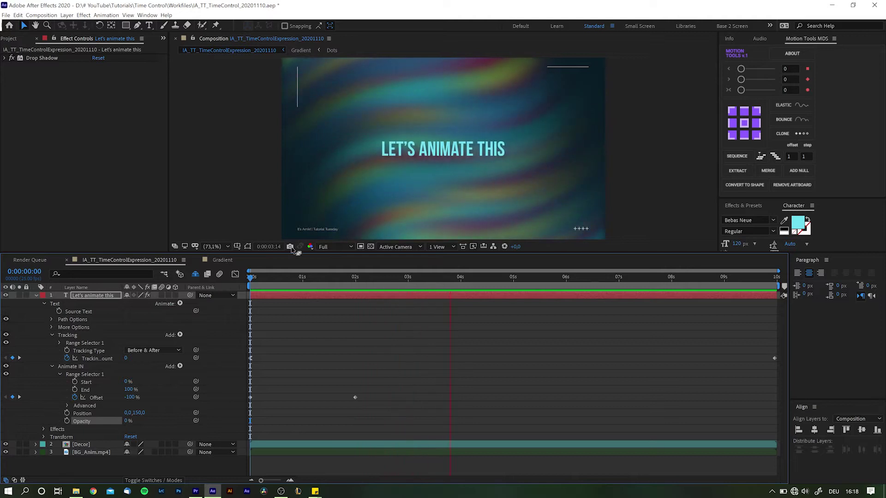
pyautogui.press('space')
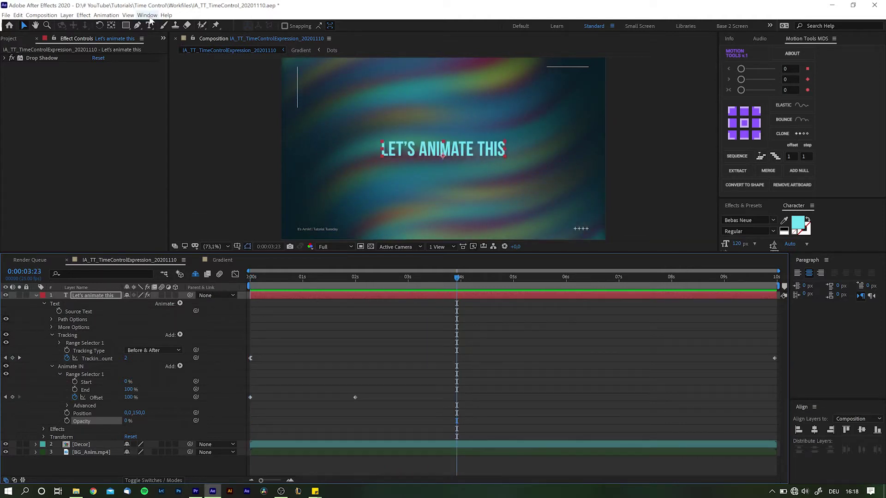
# Open the Essential Graphics panel and add the title layer's Source Text to it.
pyautogui.click(148, 15)
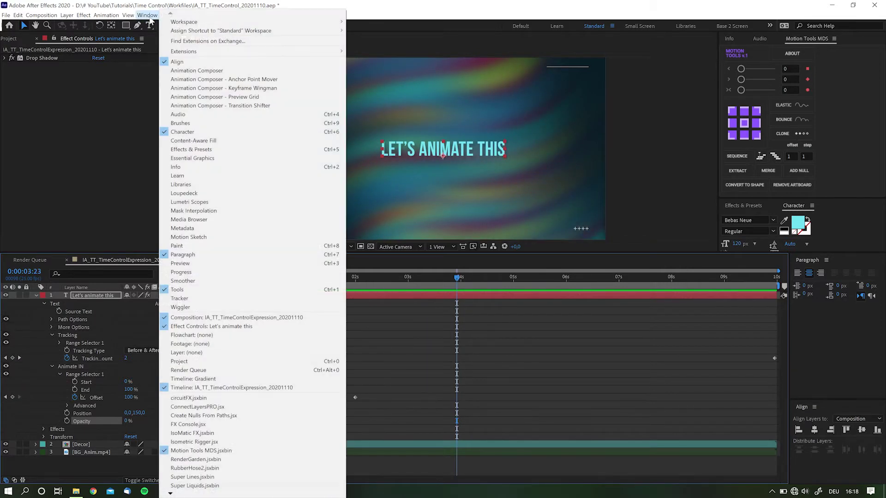
pyautogui.click(196, 158)
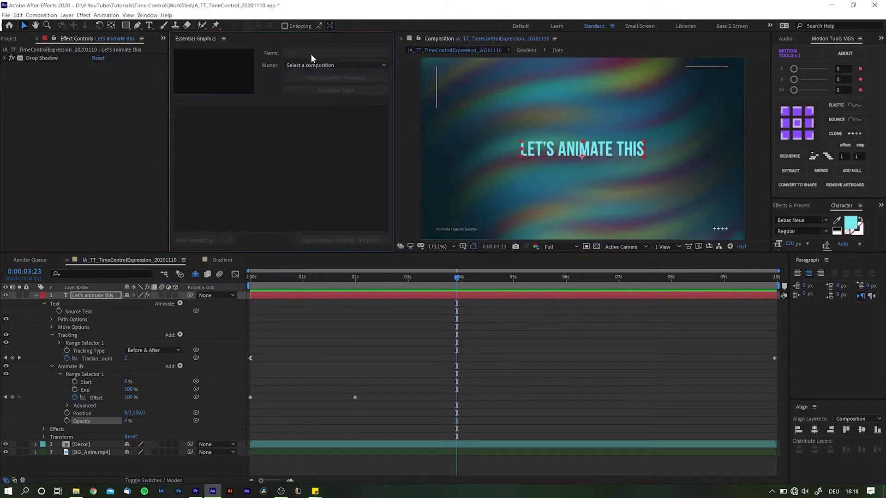
pyautogui.moveTo(77, 311); pyautogui.dragTo(296, 153)
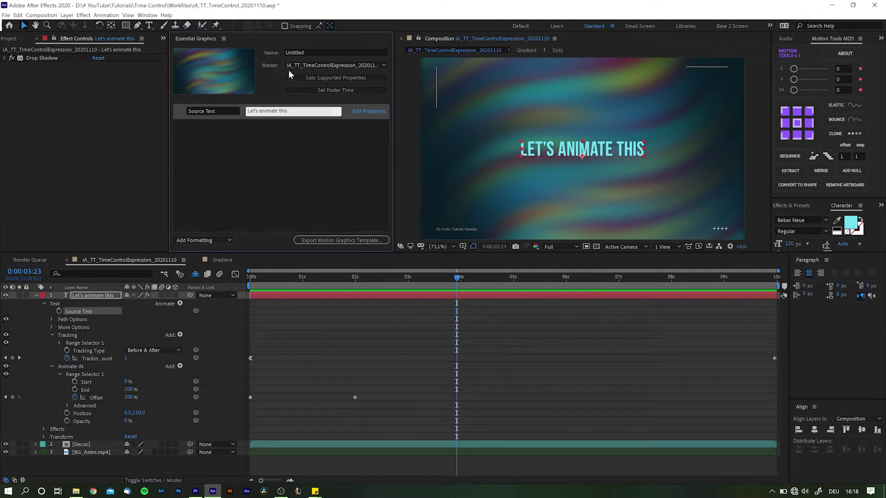
# Name the Essential Graphics template 'Title'.
pyautogui.click(288, 52)
pyautogui.write('Title')
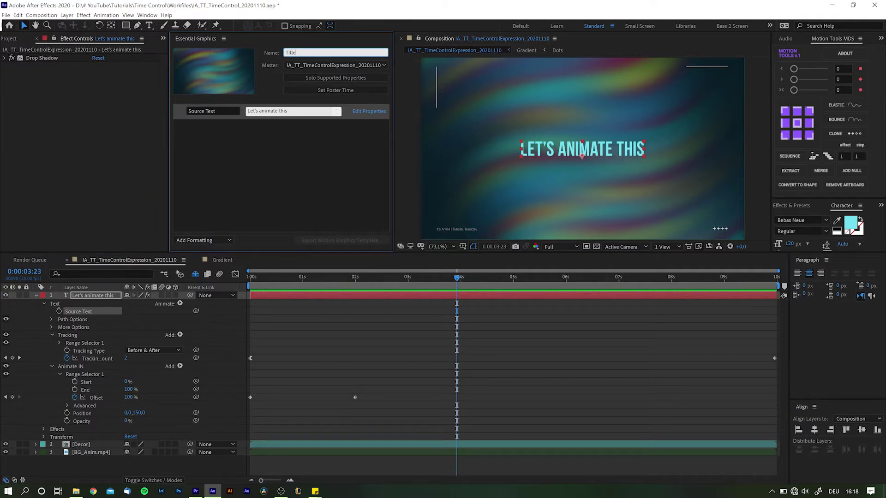
pyautogui.press('Return')
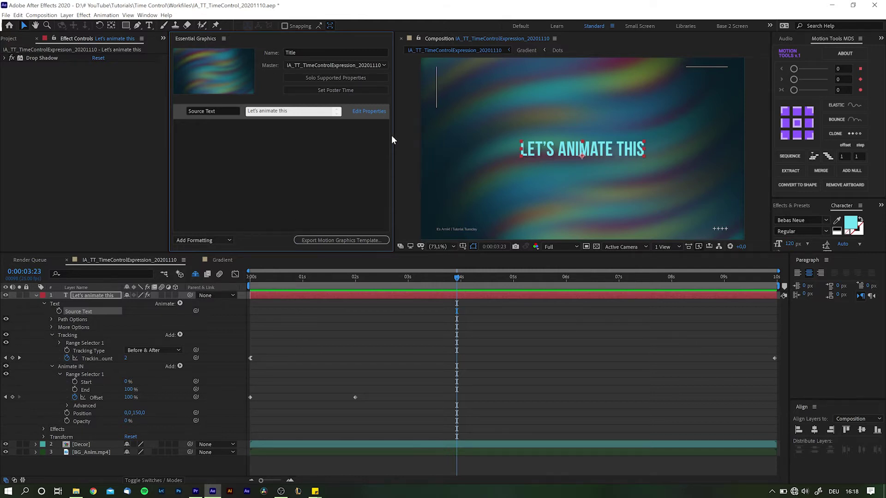
# Widen the viewer, select both Offset keyframes, and preview the animate-in around 2 seconds before rewinding.
pyautogui.moveTo(392, 138); pyautogui.dragTo(293, 138)
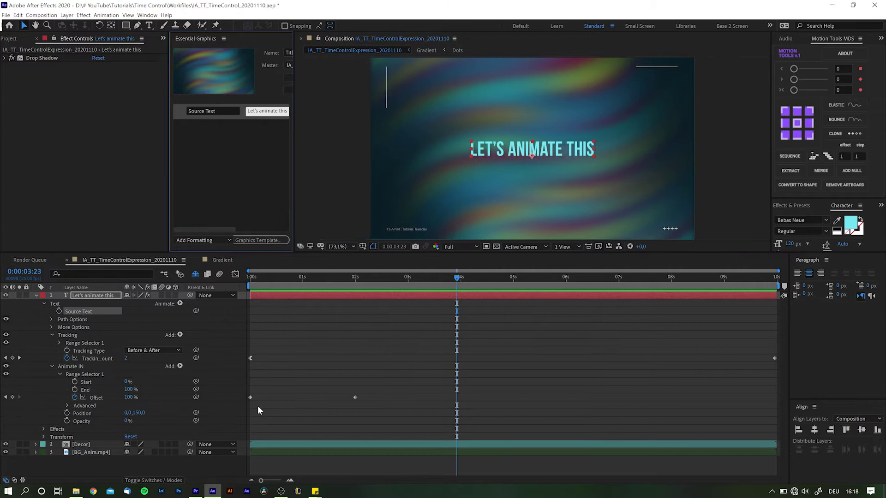
pyautogui.moveTo(371, 398); pyautogui.dragTo(233, 413)
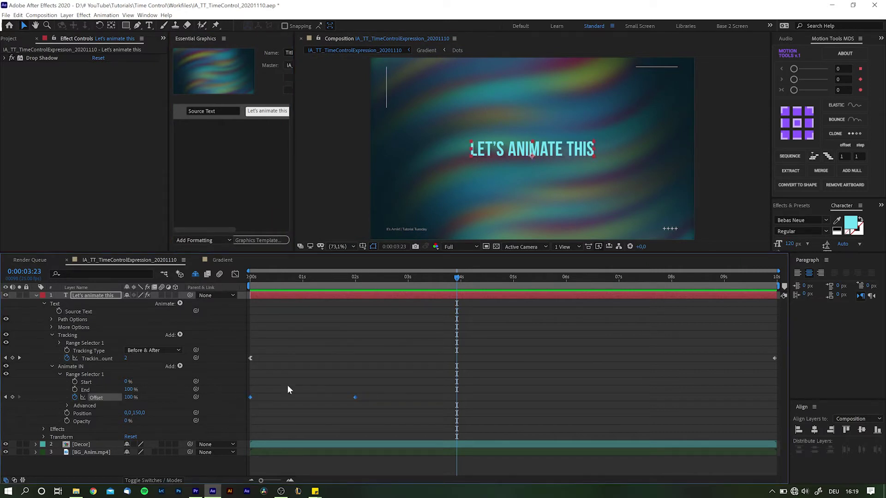
pyautogui.moveTo(269, 278); pyautogui.dragTo(361, 282)
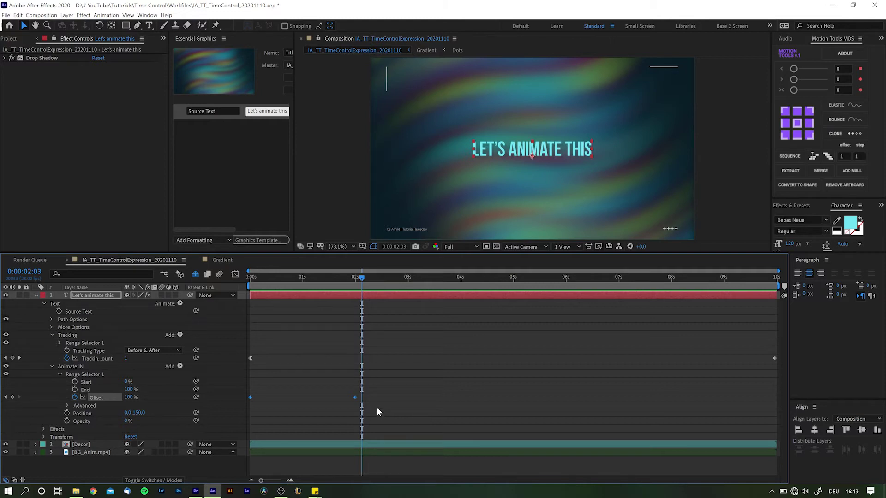
pyautogui.press('space')
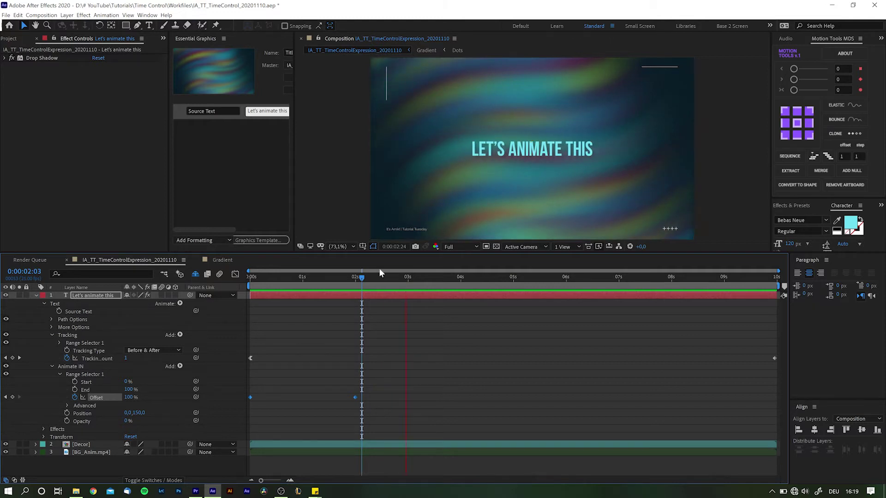
pyautogui.moveTo(359, 281); pyautogui.dragTo(243, 283)
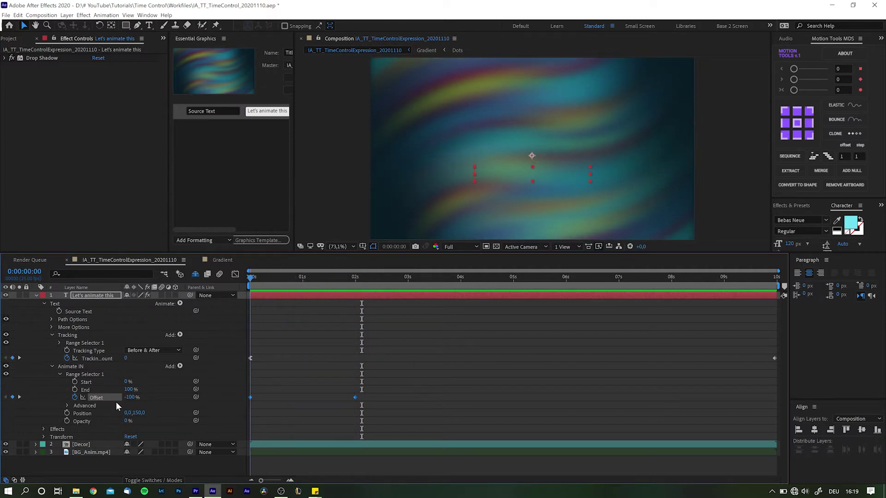
# Create a new adjustment layer named 'Slider Control'.
pyautogui.click(116, 463)
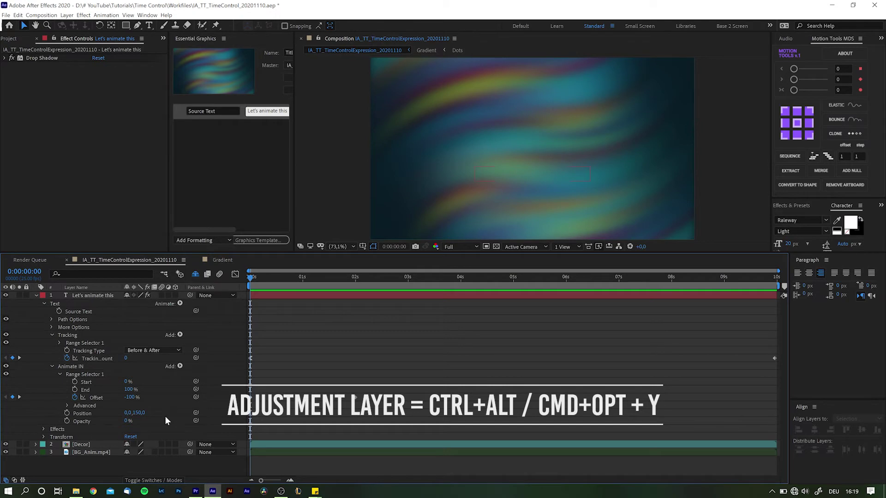
pyautogui.hotkey('ctrl', 'alt', 'y')
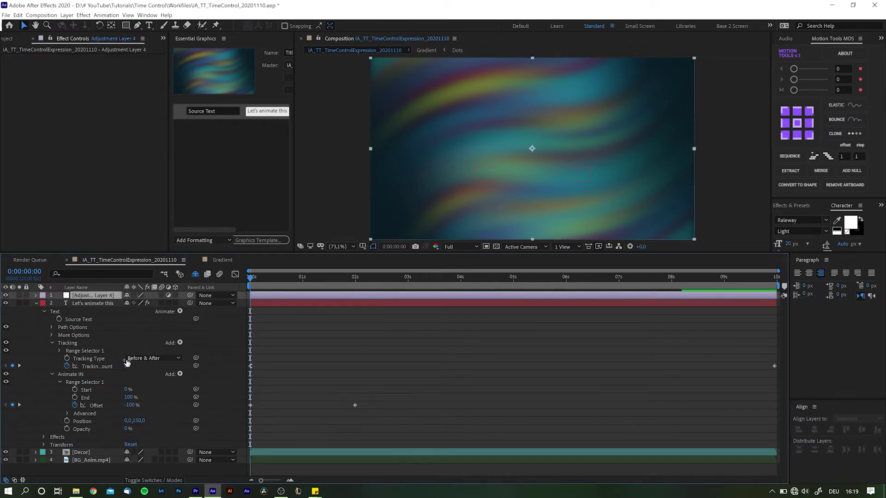
pyautogui.press('Return')
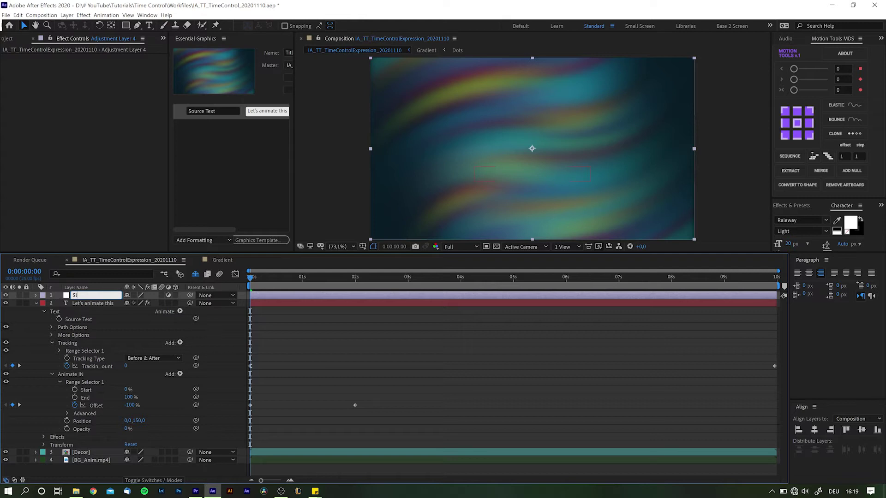
pyautogui.write('Slider Control')
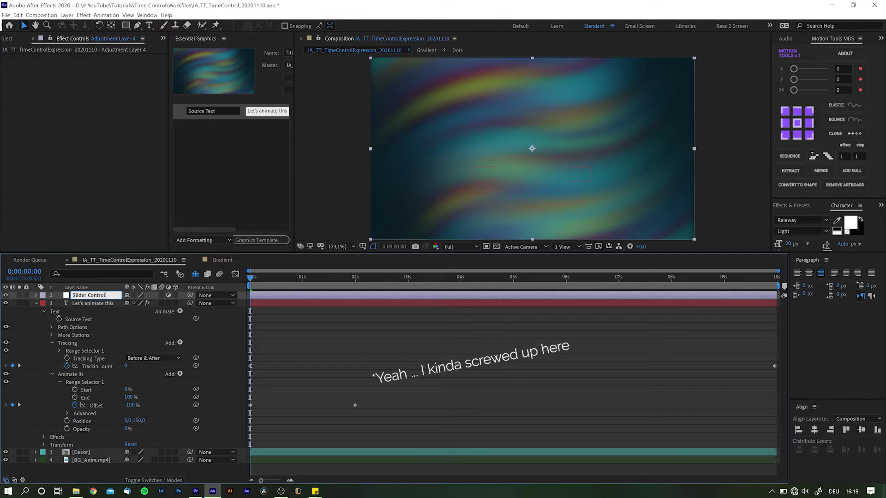
pyautogui.press('Return')
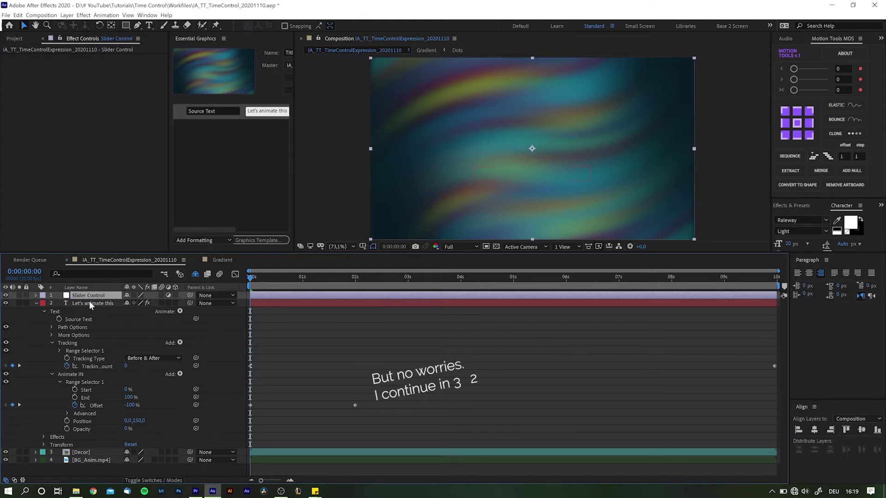
# Apply a Slider Control effect to it and rename the effect 'Animate IN Speed'.
pyautogui.hotkey('ctrl', 'space')
pyautogui.write('slider')
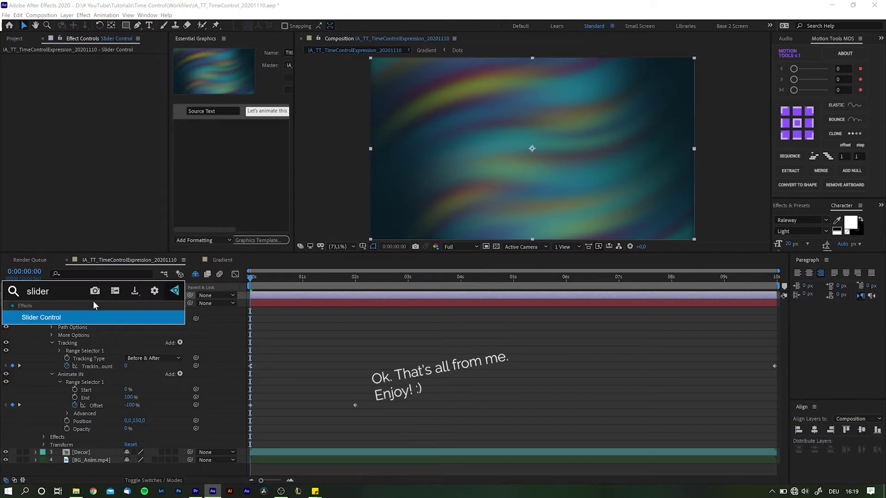
pyautogui.press('Return')
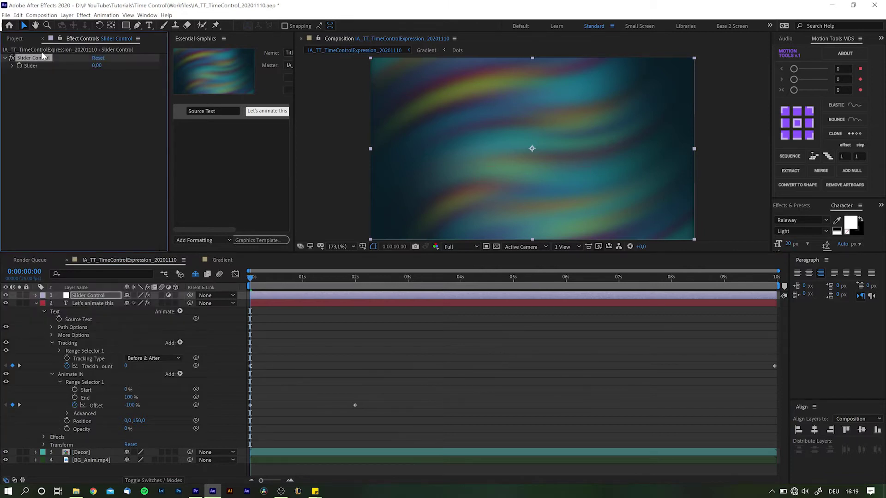
pyautogui.click(42, 55)
pyautogui.press('Return')
pyautogui.write('Animate')
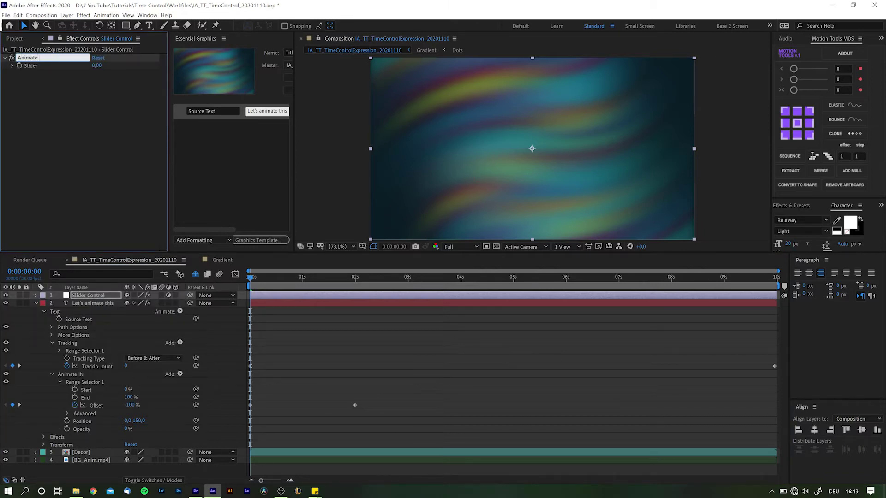
pyautogui.write(' IN Speed')
pyautogui.press('Return')
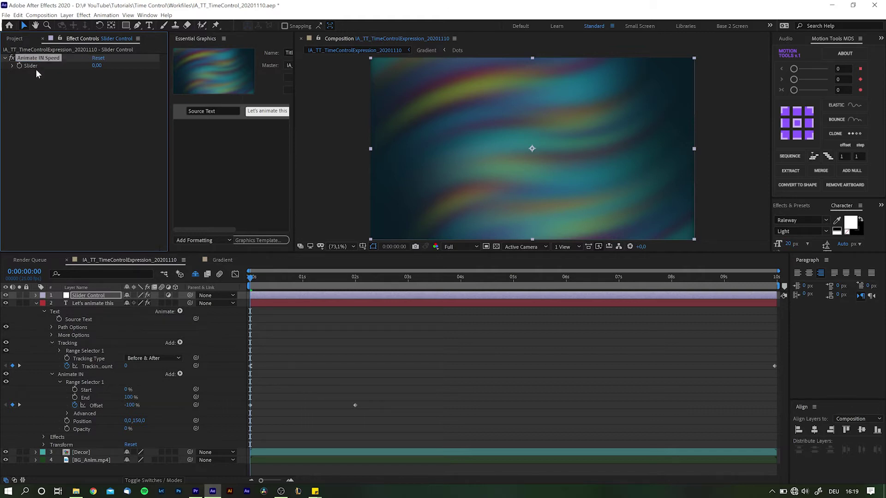
# Set the Animate IN Speed slider value to 0,50 with a range of 0,50 to 5,00.
pyautogui.rightClick(31, 65)
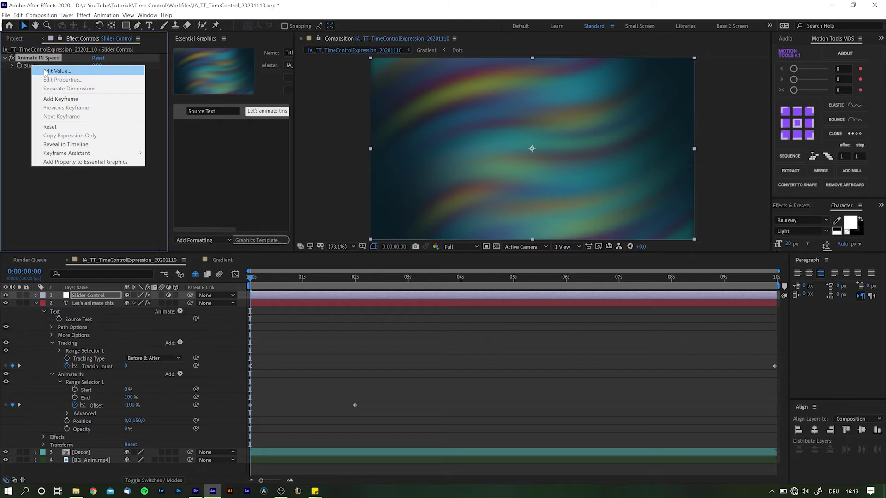
pyautogui.click(55, 72)
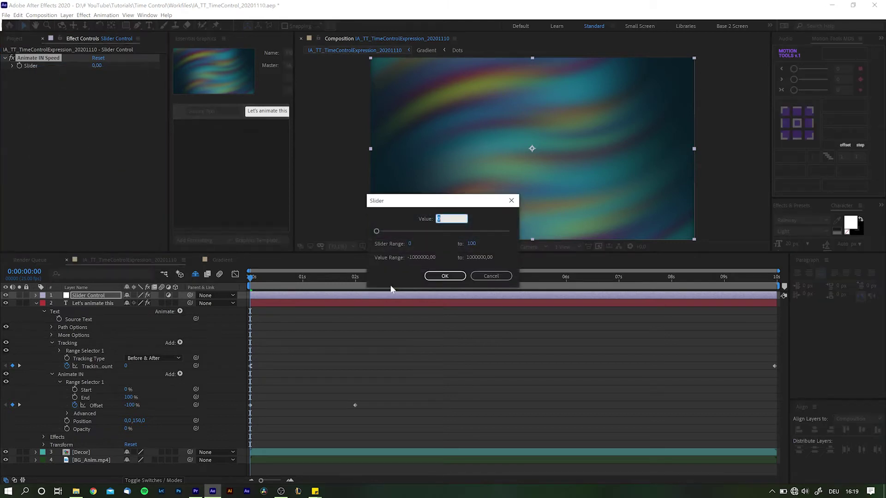
pyautogui.write('0,5')
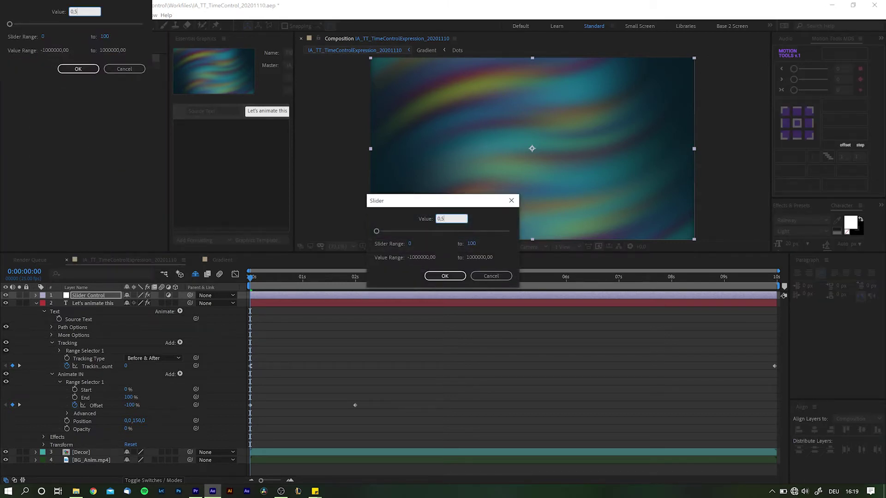
pyautogui.click(411, 243)
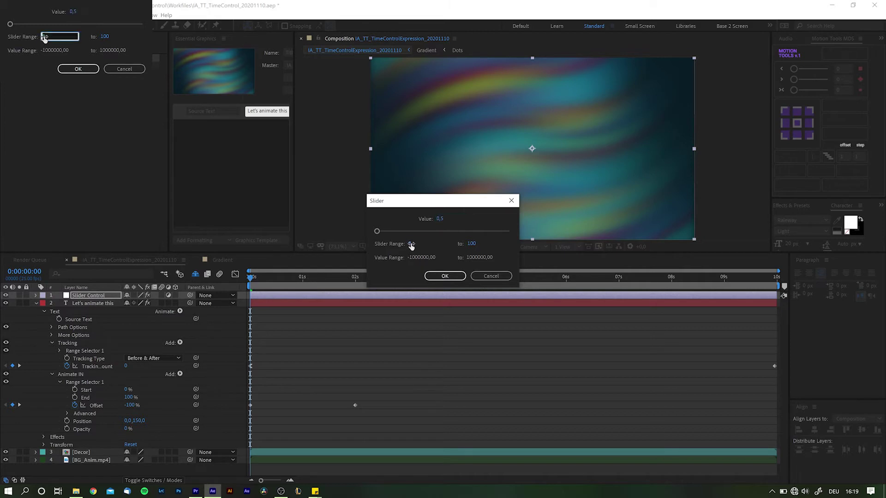
pyautogui.write(',5')
pyautogui.press('Tab')
pyautogui.write('1')
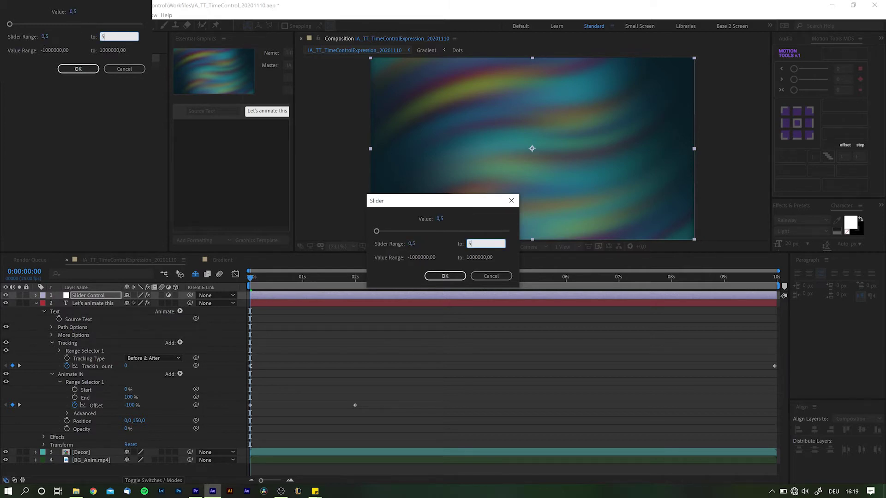
pyautogui.press('Return')
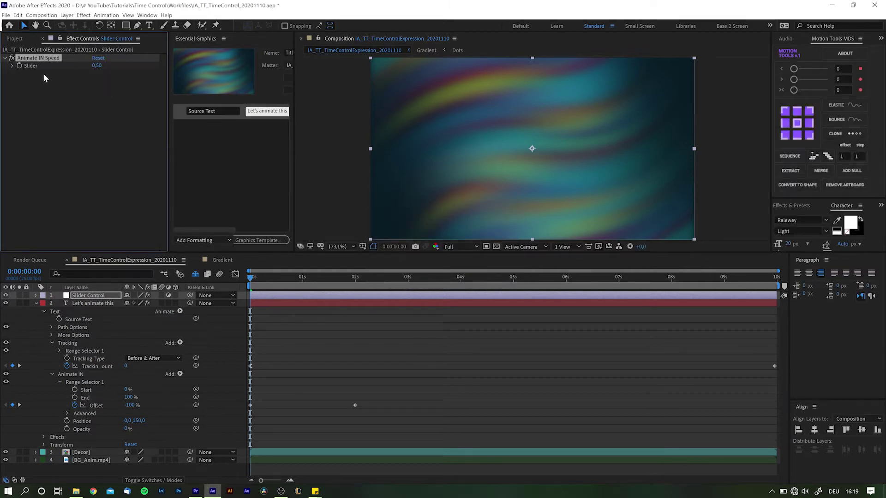
# Test the Animate IN Speed slider at 5,00 and about 1,32, then reselect the effect.
pyautogui.click(13, 66)
pyautogui.click(150, 79)
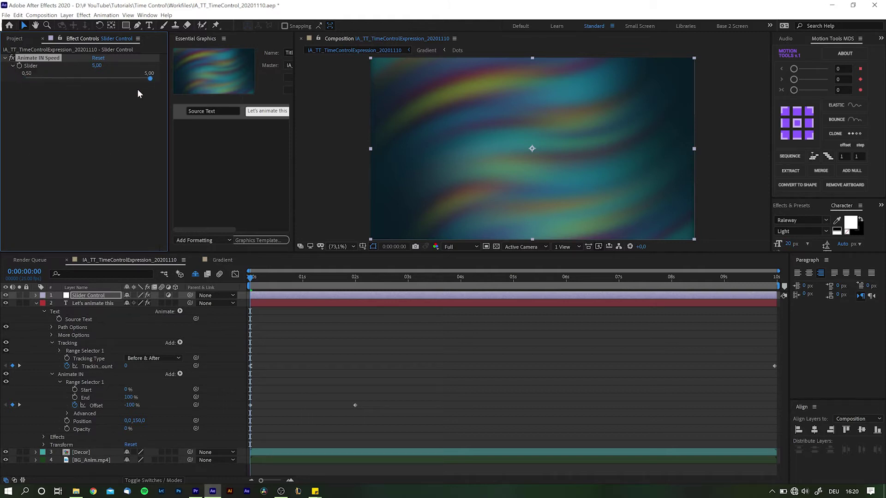
pyautogui.click(49, 82)
pyautogui.click(61, 183)
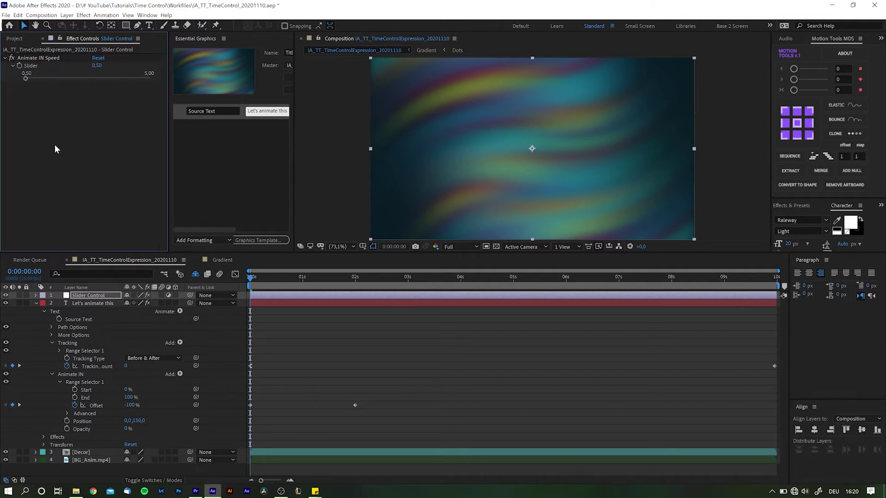
pyautogui.click(39, 57)
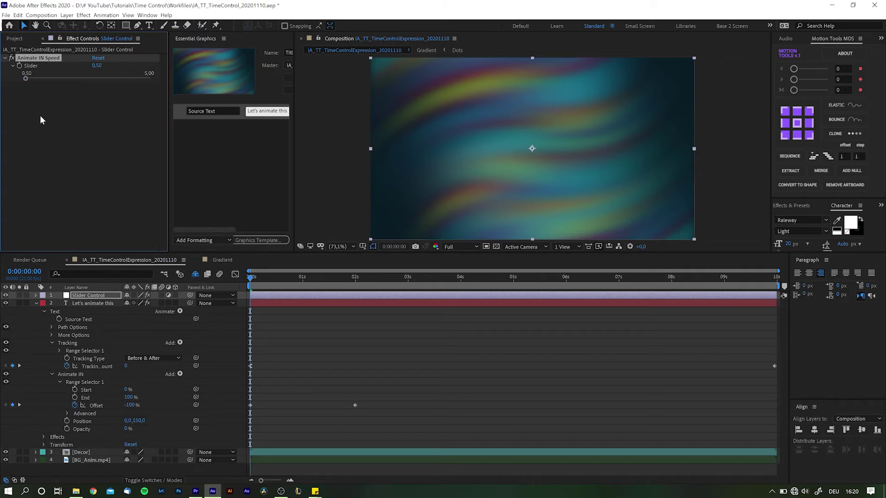
# Duplicate the Animate IN Speed effect and rename the copy 'Animate OUT Speed'.
pyautogui.hotkey('ctrl', 'd')
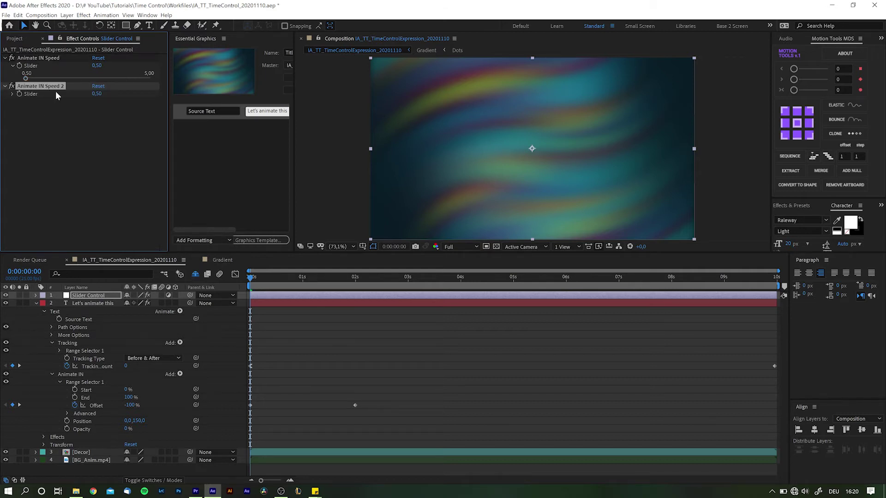
pyautogui.press('Return')
pyautogui.press('BackSpace')
pyautogui.press('BackSpace')
pyautogui.press('BackSpace')
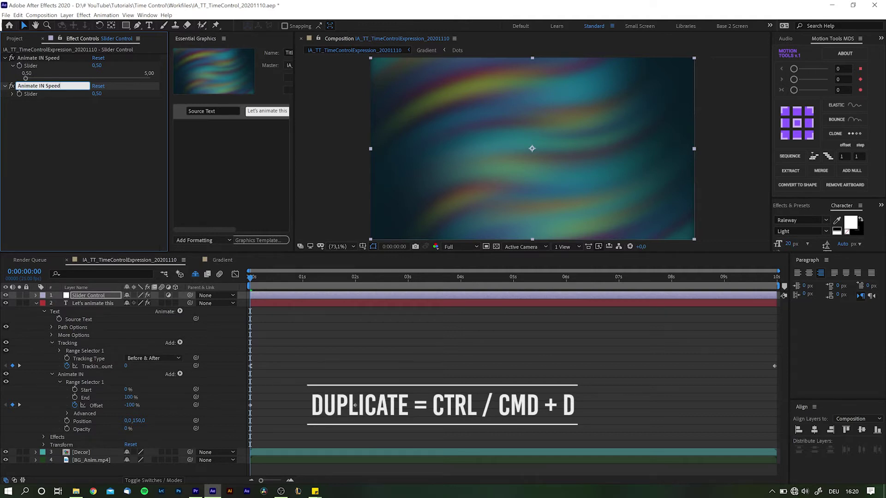
pyautogui.write('OUT')
pyautogui.press('Return')
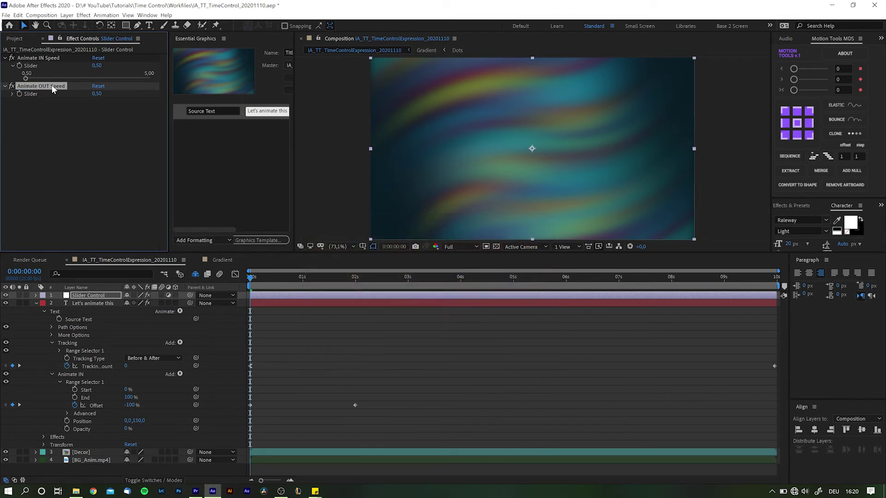
# Duplicate Animate OUT Speed and rename the new copy 'Duration'.
pyautogui.hotkey('ctrl', 'd')
pyautogui.press('Return')
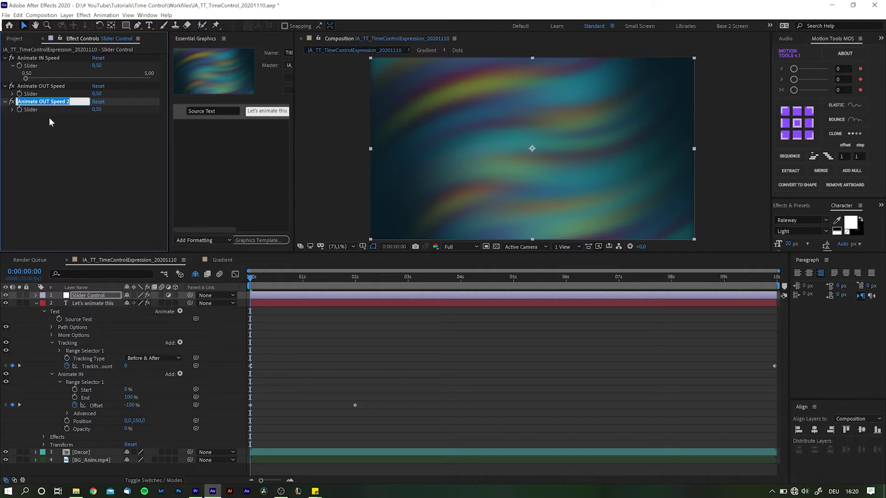
pyautogui.write('Anima')
pyautogui.press('BackSpace')
pyautogui.press('BackSpace')
pyautogui.press('BackSpace')
pyautogui.press('BackSpace')
pyautogui.press('BackSpace')
pyautogui.write('Duration')
pyautogui.press('Return')
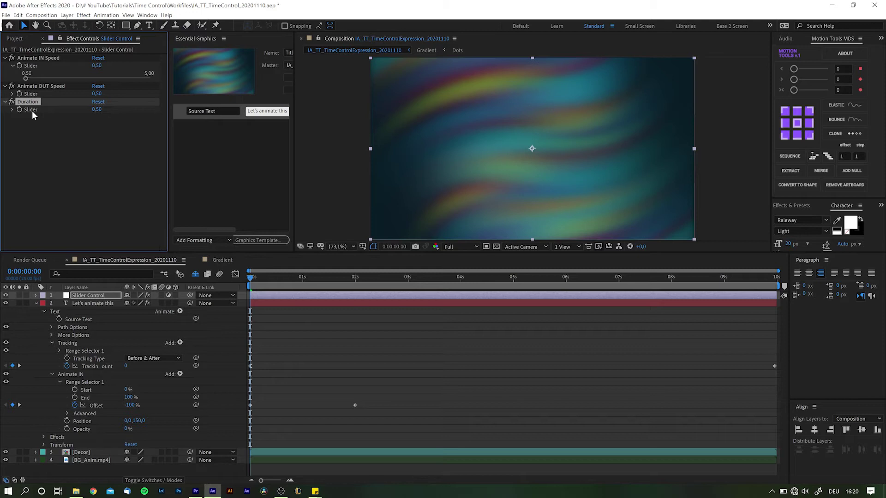
# Set the Duration slider's range to 3–10 and its value to 3,00.
pyautogui.rightClick(32, 111)
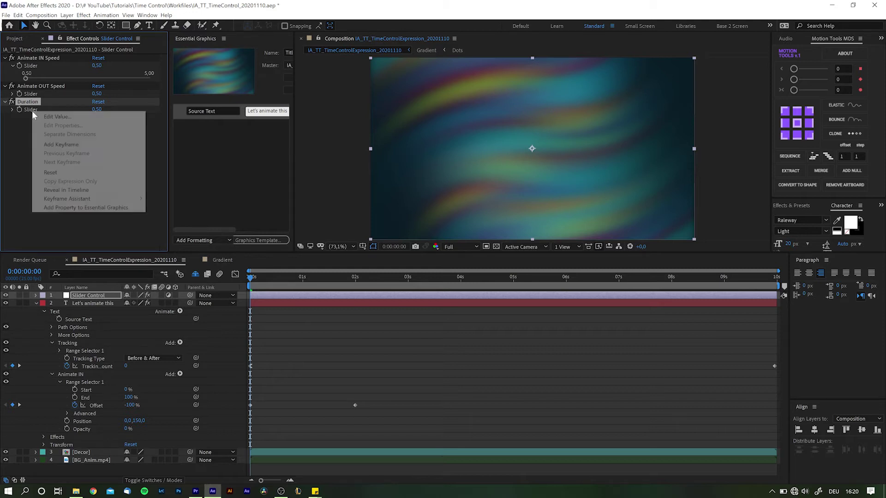
pyautogui.click(50, 117)
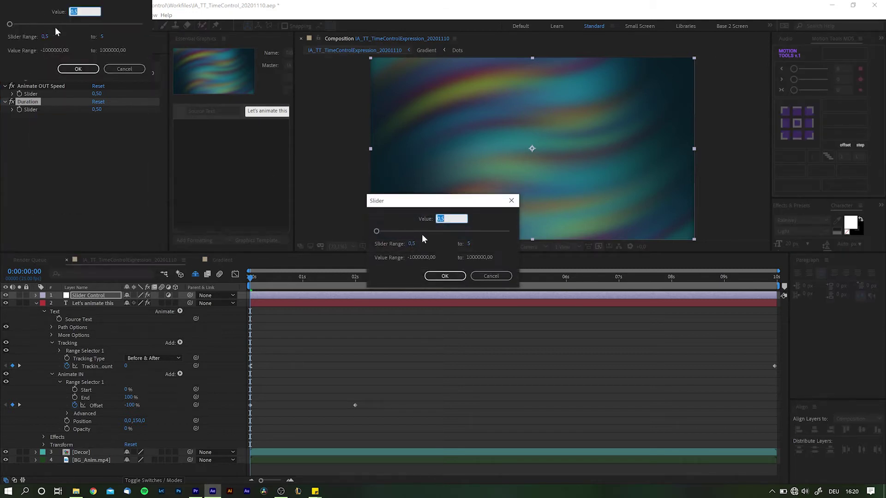
pyautogui.press('Tab')
pyautogui.write('5')
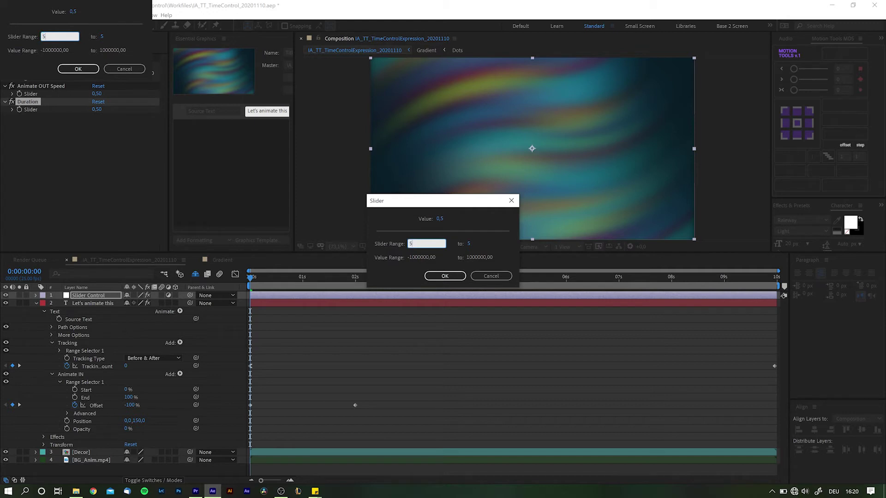
pyautogui.press('Tab')
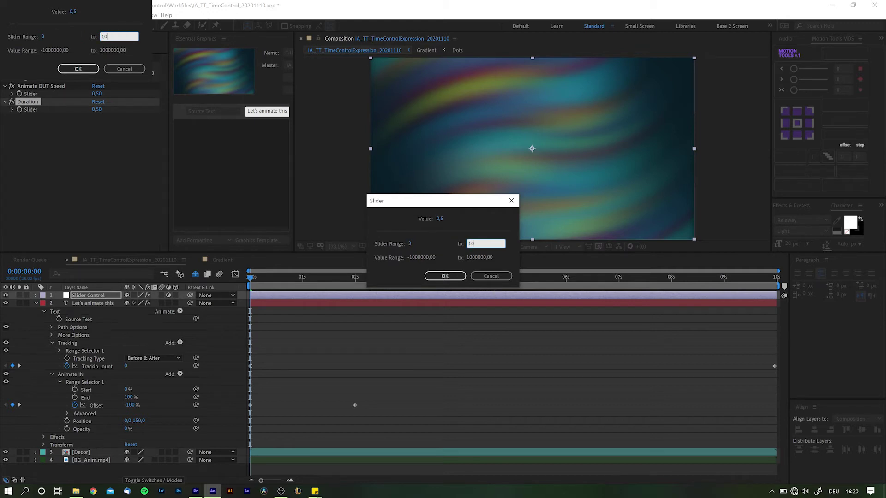
pyautogui.press('Return')
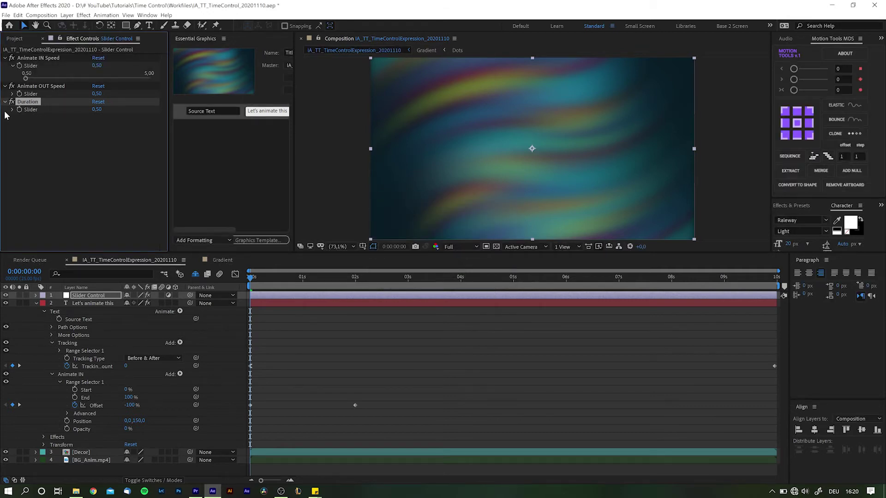
pyautogui.click(12, 110)
pyautogui.click(25, 122)
# Add an Offset expression with 't = time-inPoint;' and 'ais' pick-whipped to the Animate IN Speed slider.
pyautogui.keyDown('alt'); pyautogui.click(76, 406); pyautogui.keyUp('alt')
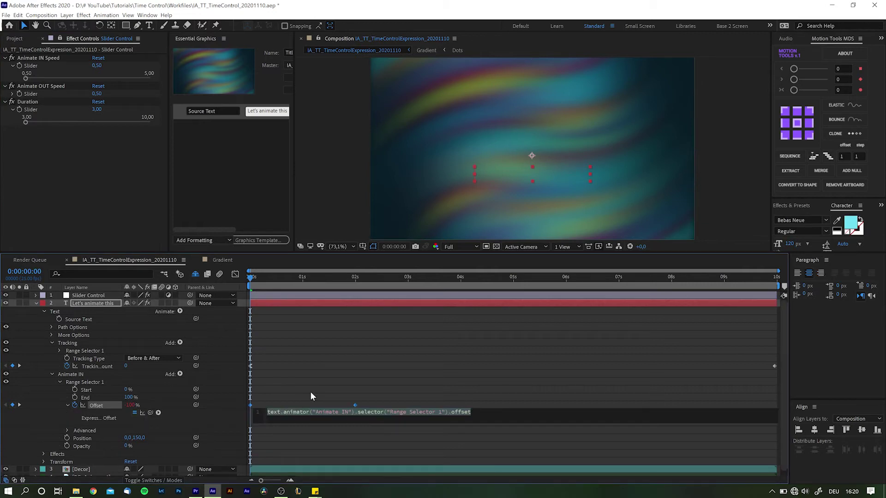
pyautogui.write('t = ')
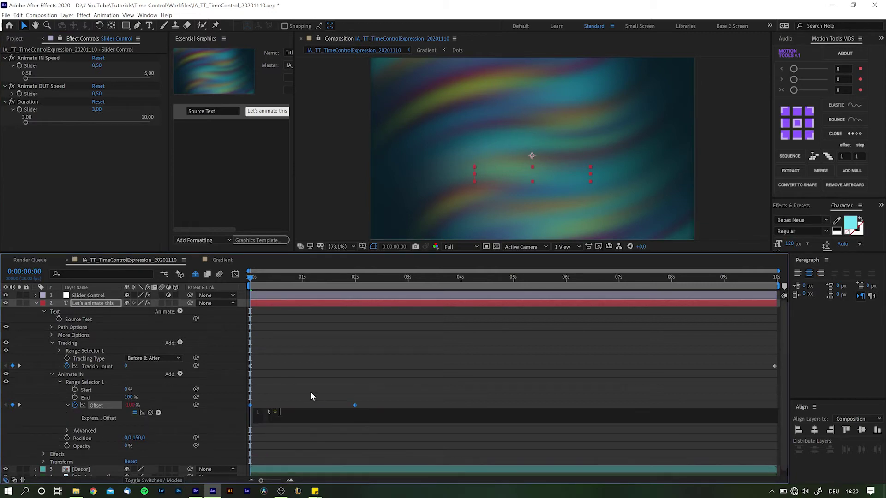
pyautogui.write('time')
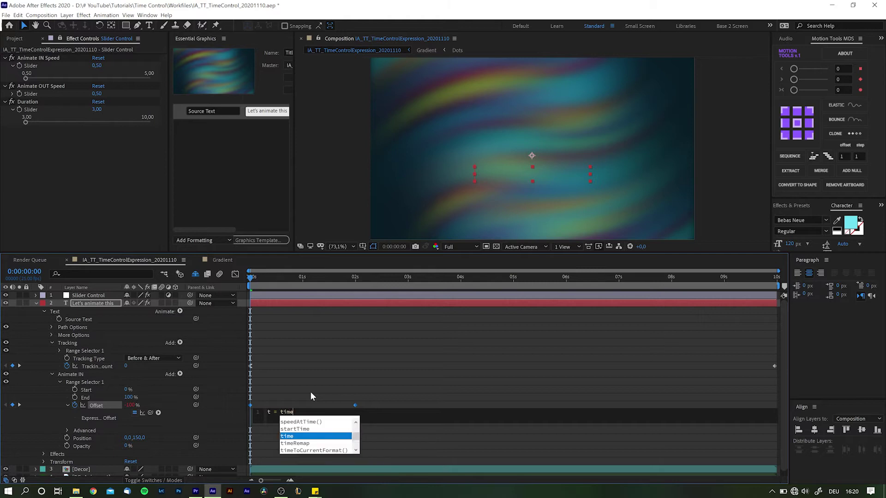
pyautogui.write('-inPo')
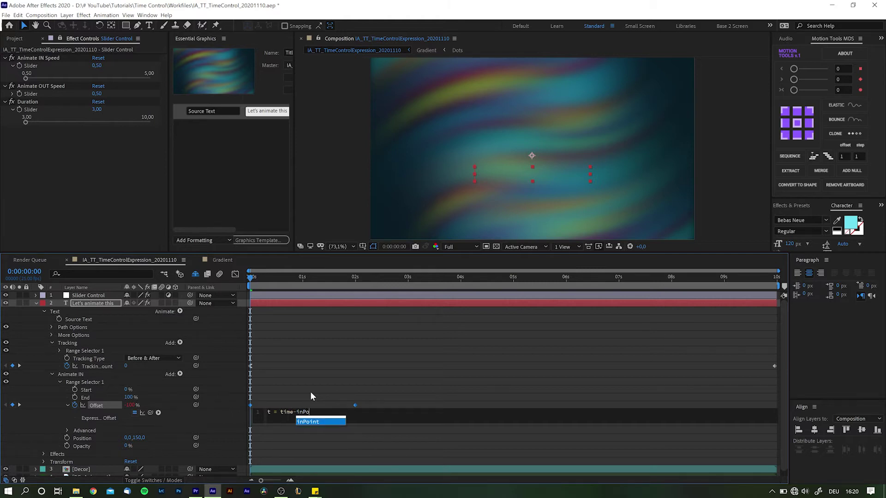
pyautogui.write(';')
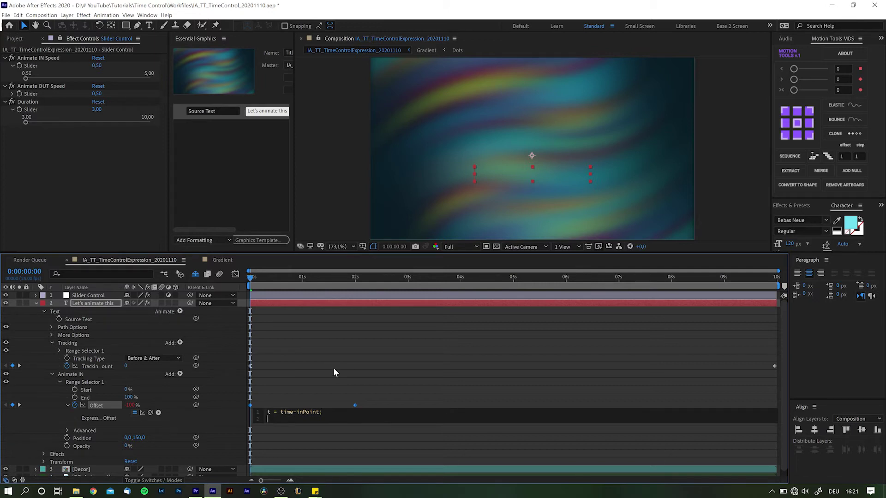
pyautogui.write('ais')
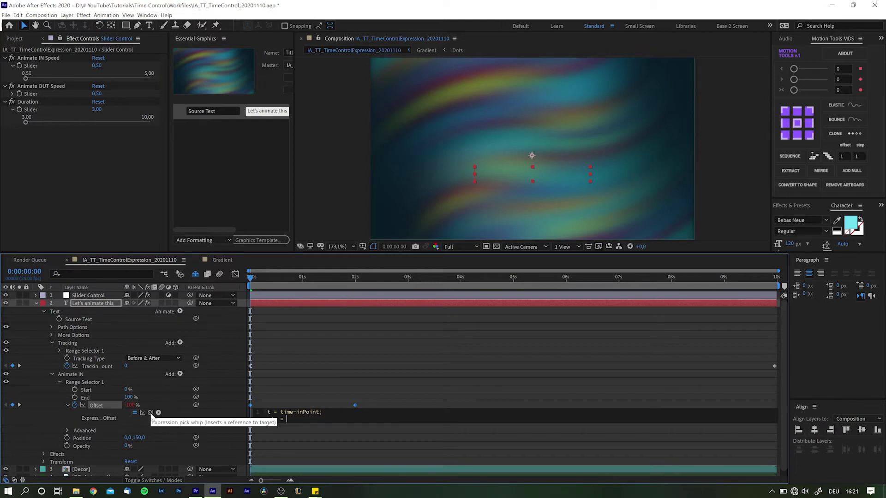
pyautogui.moveTo(151, 413); pyautogui.dragTo(35, 68)
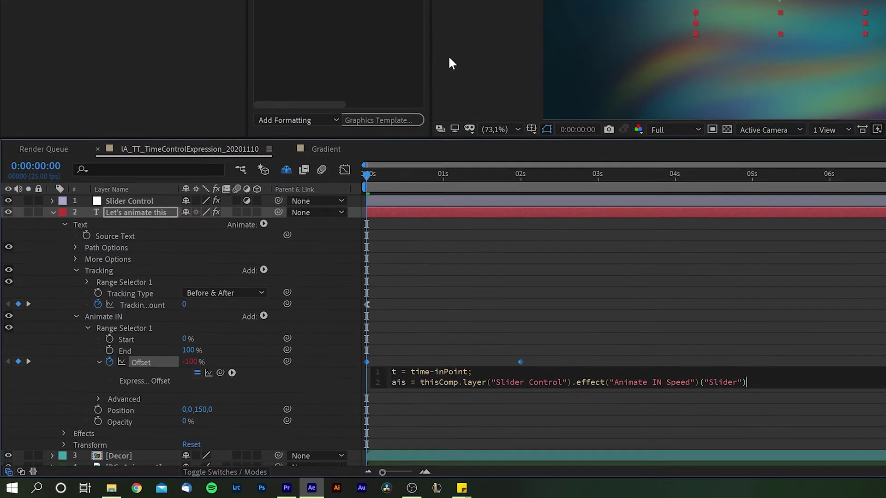
pyautogui.write(';')
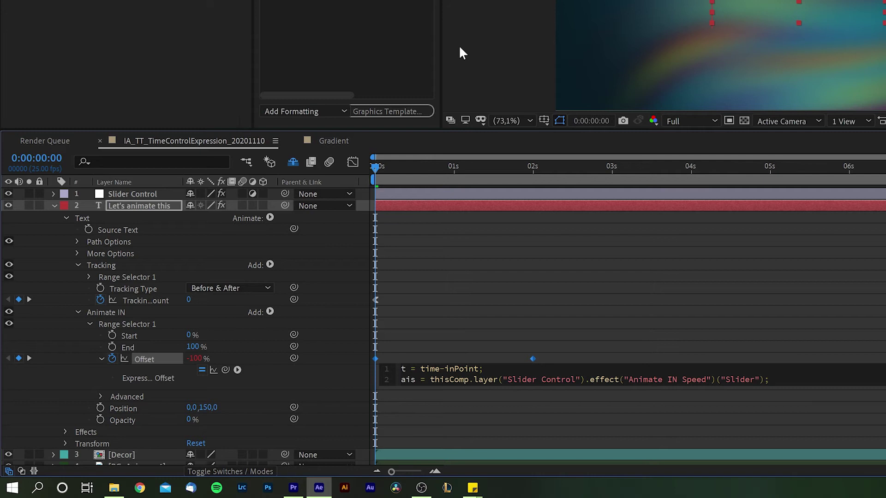
# Add a third expression line: linear(t,0,ais,-100,100).
pyautogui.press('Return')
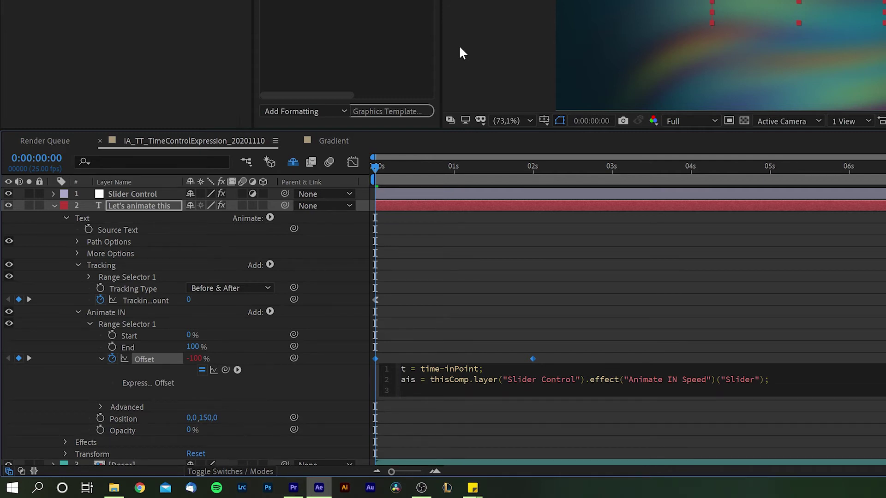
pyautogui.write('linear')
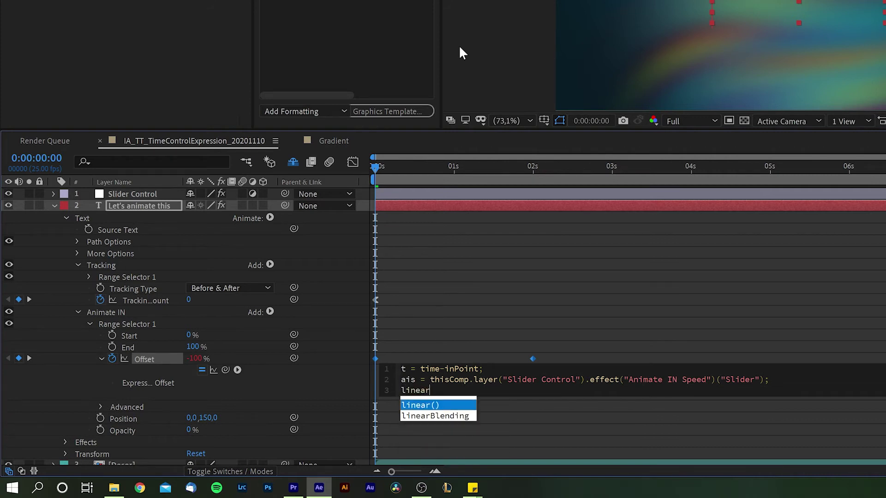
pyautogui.press('Return')
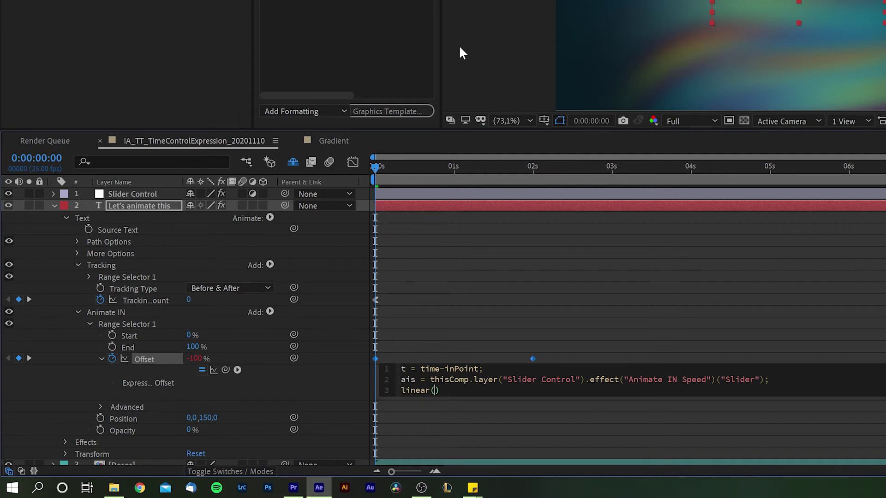
pyautogui.write('t')
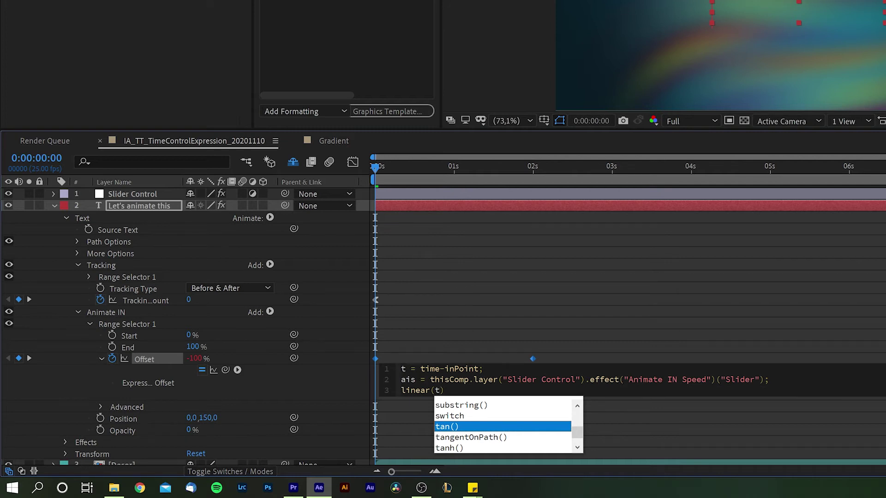
pyautogui.write(',')
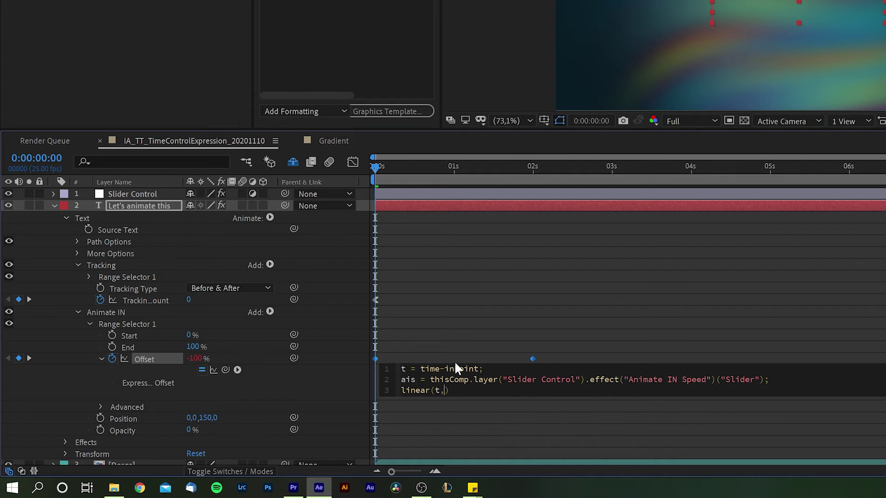
pyautogui.write('0,ais')
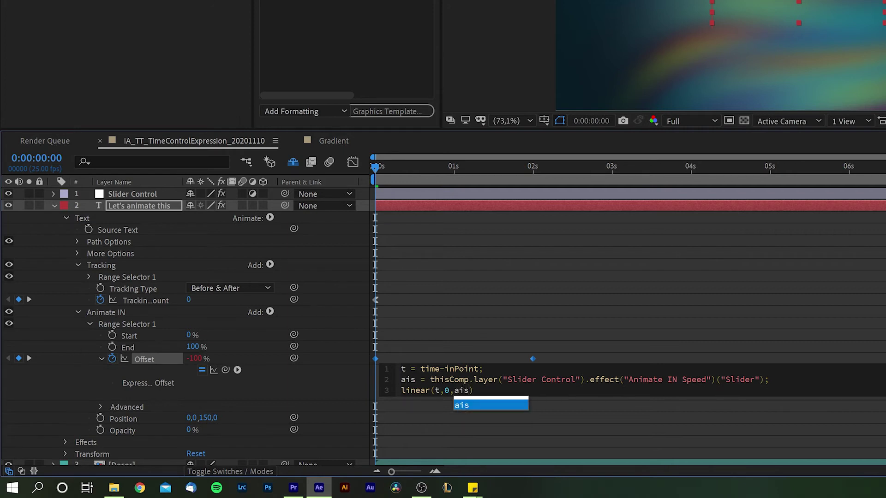
pyautogui.write(',')
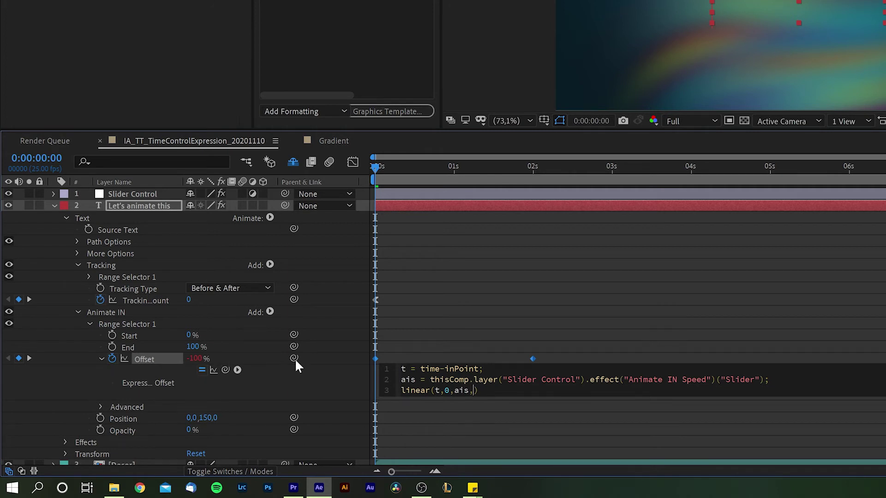
pyautogui.write(' 100,')
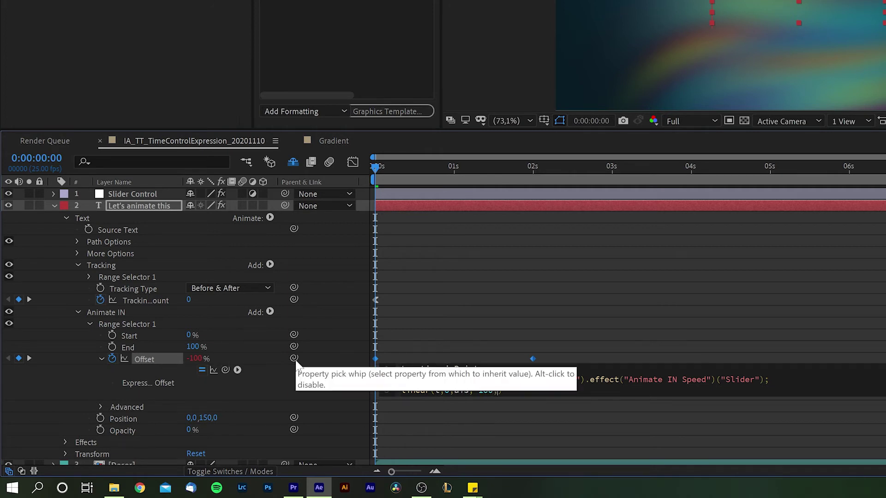
pyautogui.write('100')
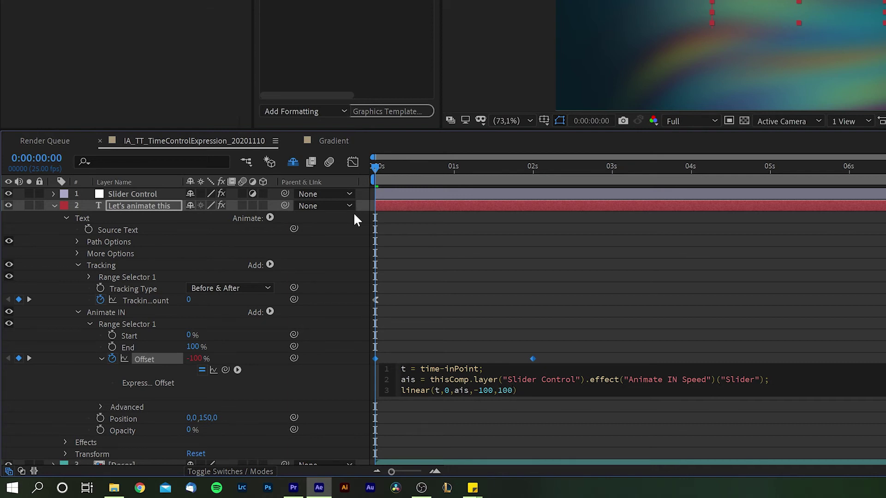
# Remove the Offset keyframes, preview the expression-driven animate-in, and shift the text layer to start later.
pyautogui.press('KP_Enter')
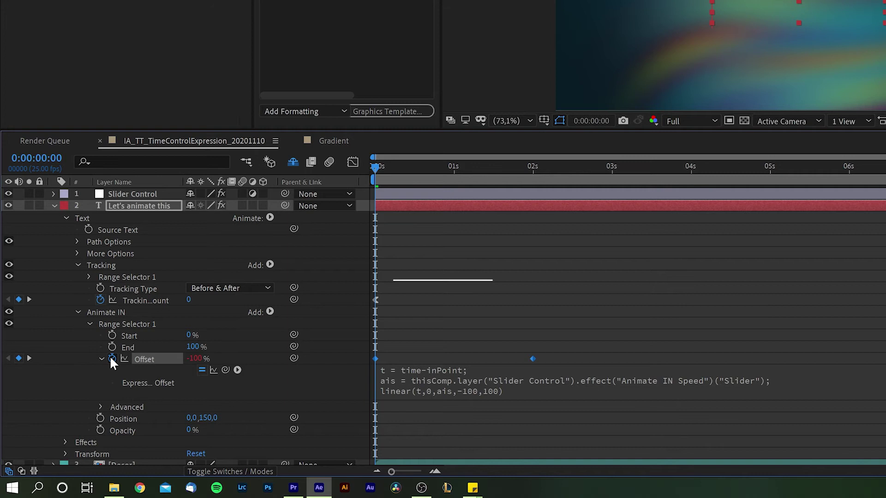
pyautogui.click(112, 359)
pyautogui.click(464, 392)
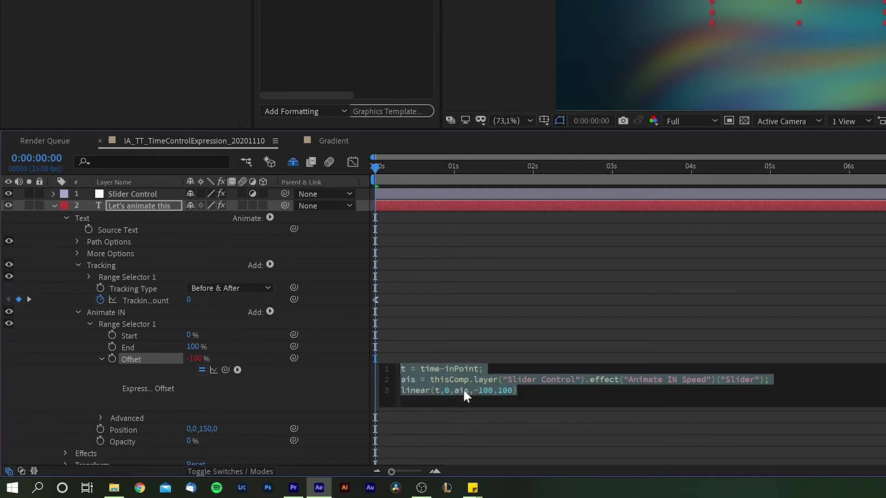
pyautogui.click(503, 390)
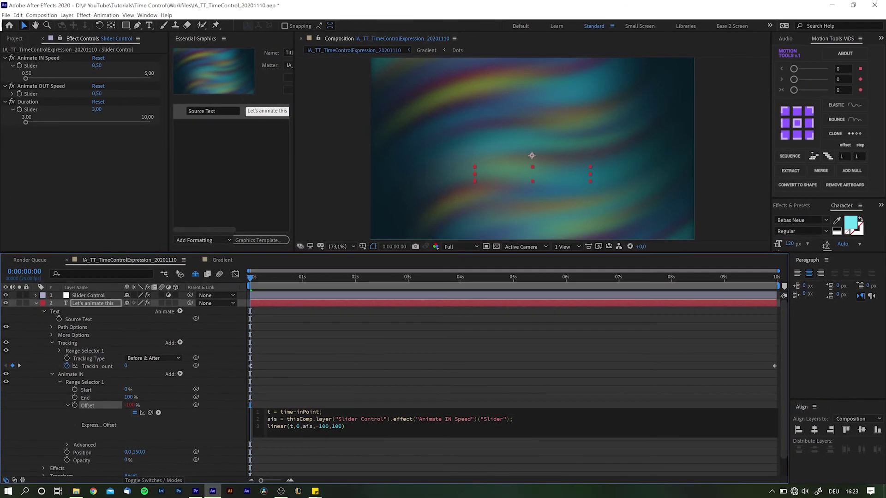
pyautogui.click(365, 405)
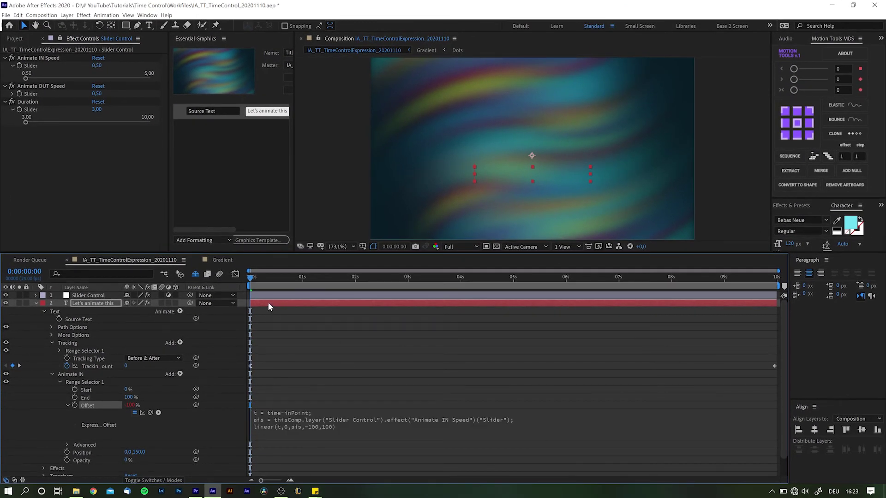
pyautogui.press('space')
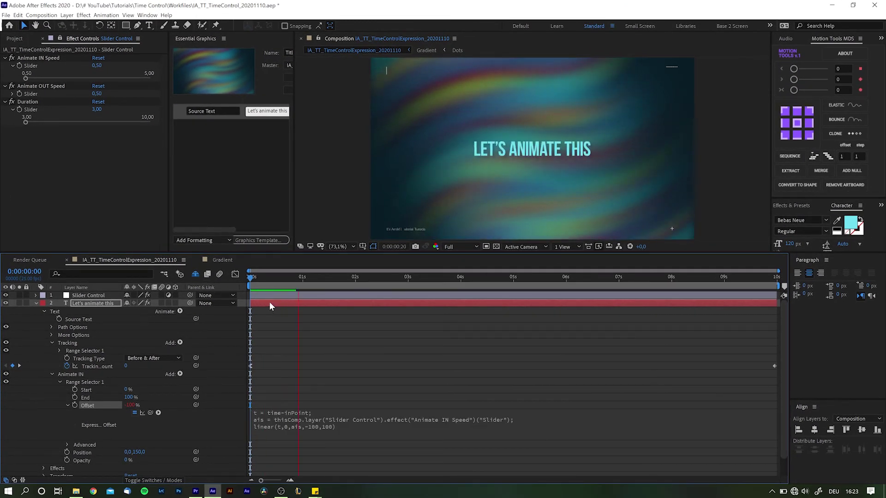
pyautogui.click(273, 302)
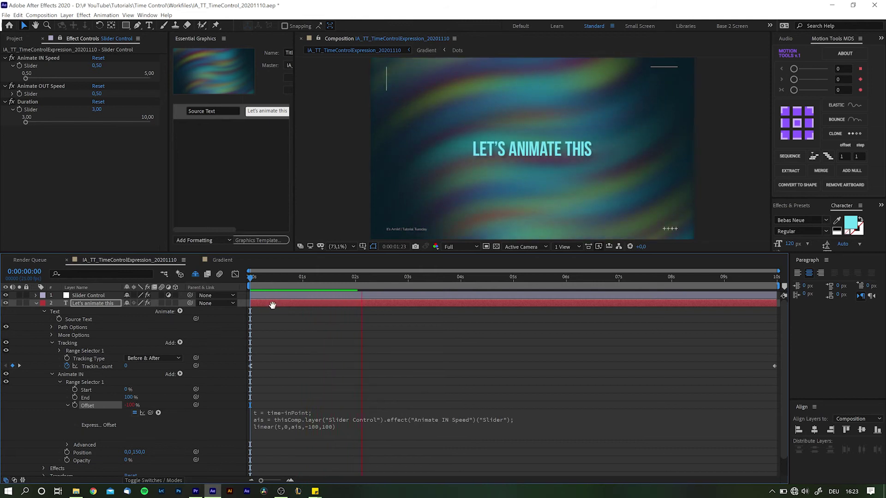
pyautogui.moveTo(272, 301); pyautogui.dragTo(214, 281)
# Set Animate IN Speed to 2.00 and preview the slower title animate-in.
pyautogui.press('space')
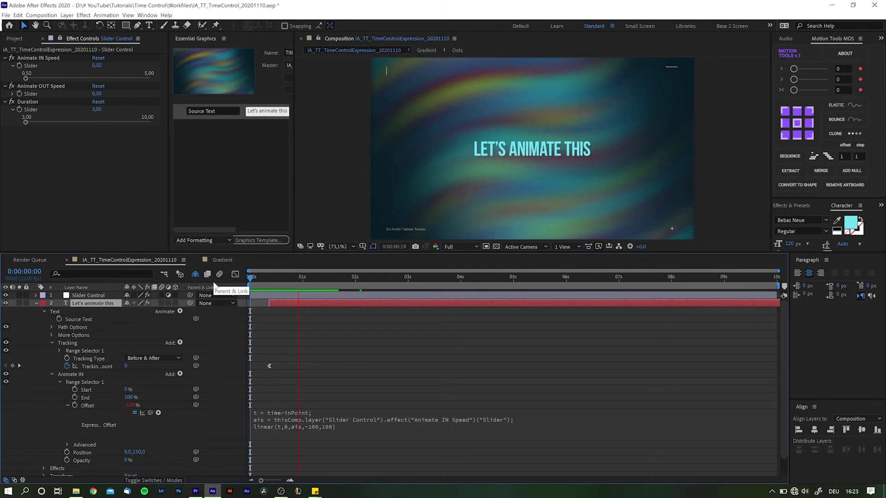
pyautogui.moveTo(277, 304)
pyautogui.mouseDown()
pyautogui.moveTo(268, 304)
pyautogui.moveTo(286, 304)
pyautogui.mouseUp()
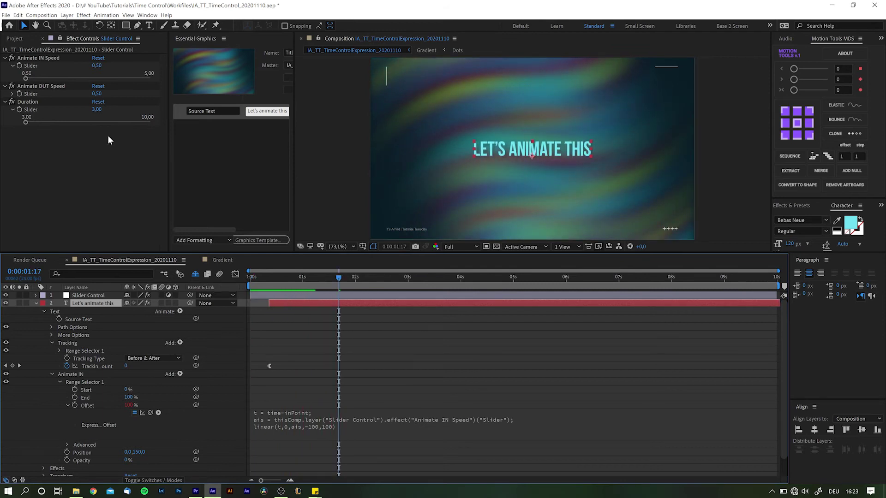
pyautogui.moveTo(31, 79); pyautogui.dragTo(48, 78)
pyautogui.click(96, 65)
pyautogui.write('2')
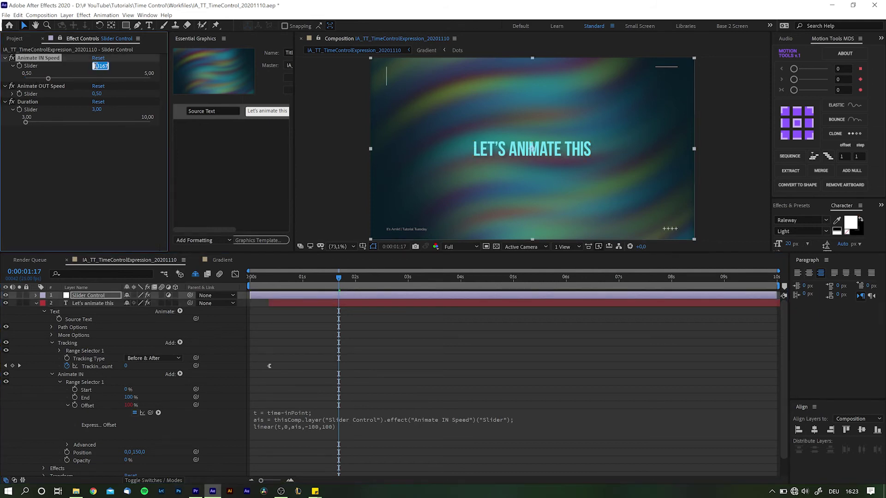
pyautogui.press('Return')
pyautogui.press('space')
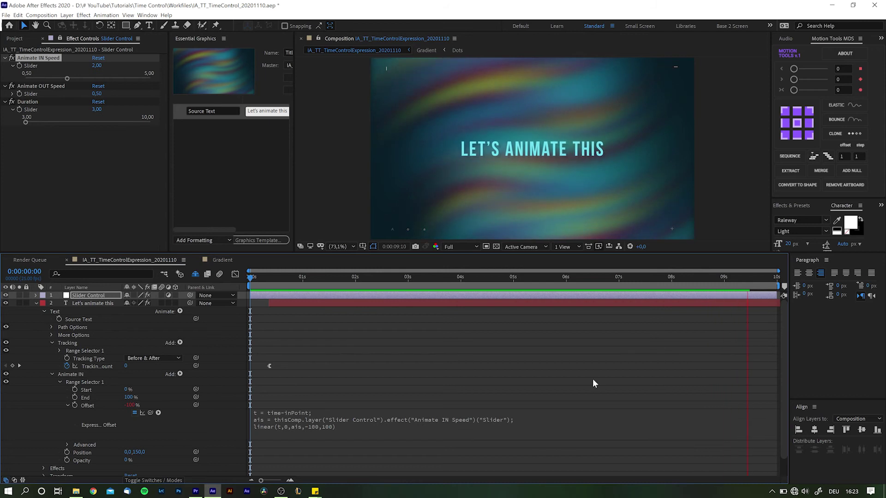
# Add an expression to the text layer's Opacity starting with t = time-inPoint;.
pyautogui.scroll(-2, 365, 384)
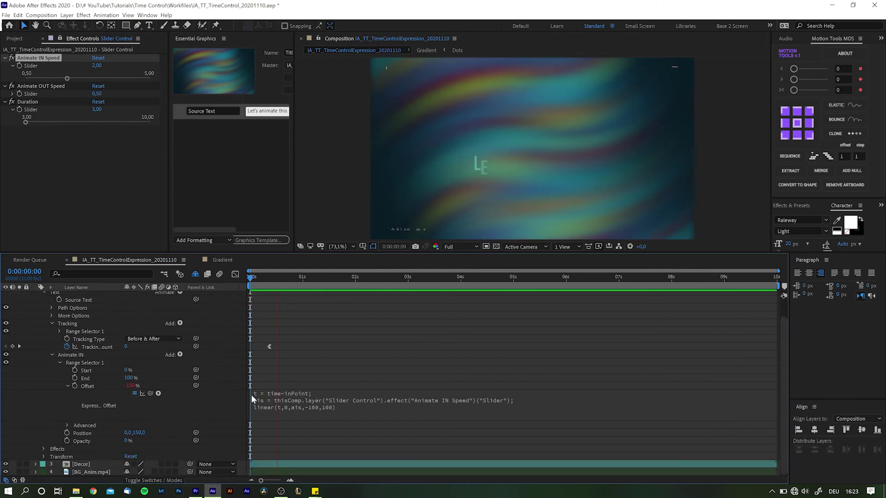
pyautogui.click(44, 457)
pyautogui.scroll(-2, 78, 432)
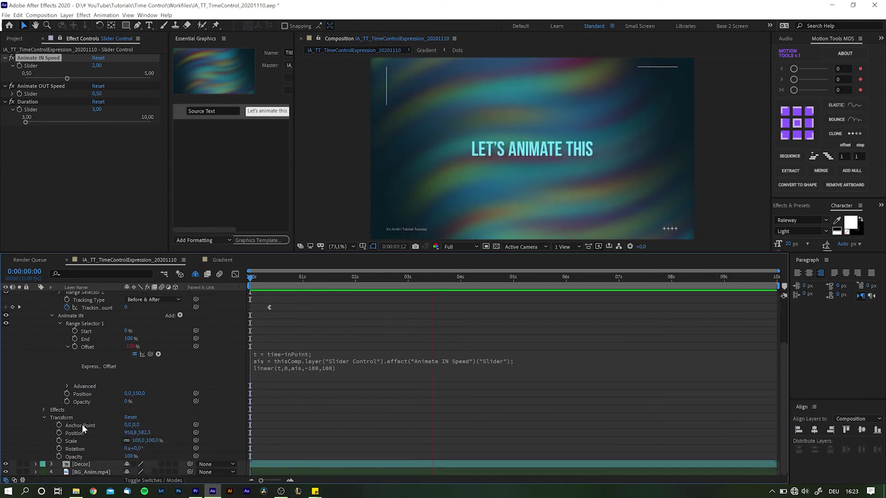
pyautogui.click(68, 456)
pyautogui.keyDown('alt'); pyautogui.click(59, 456); pyautogui.keyUp('alt')
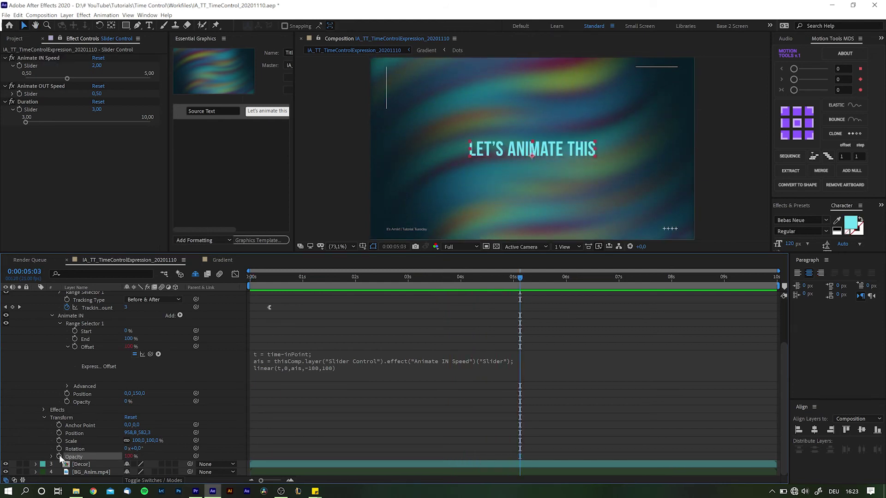
pyautogui.write('t ')
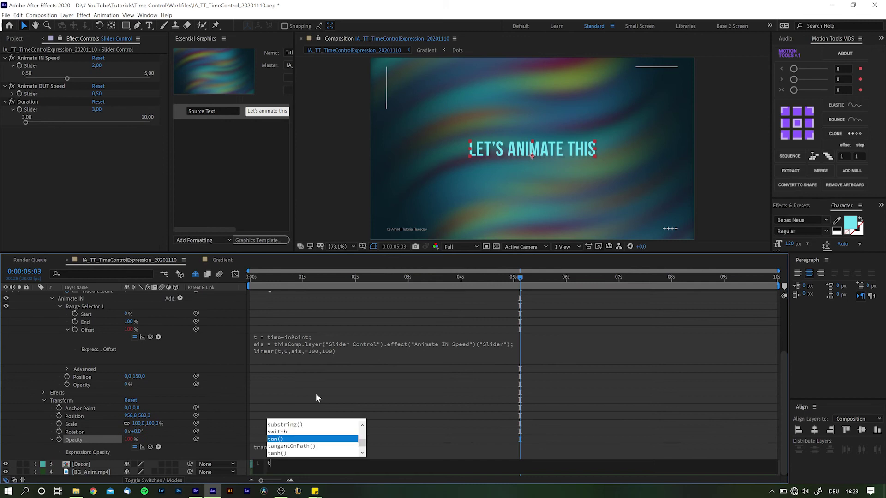
pyautogui.write('=')
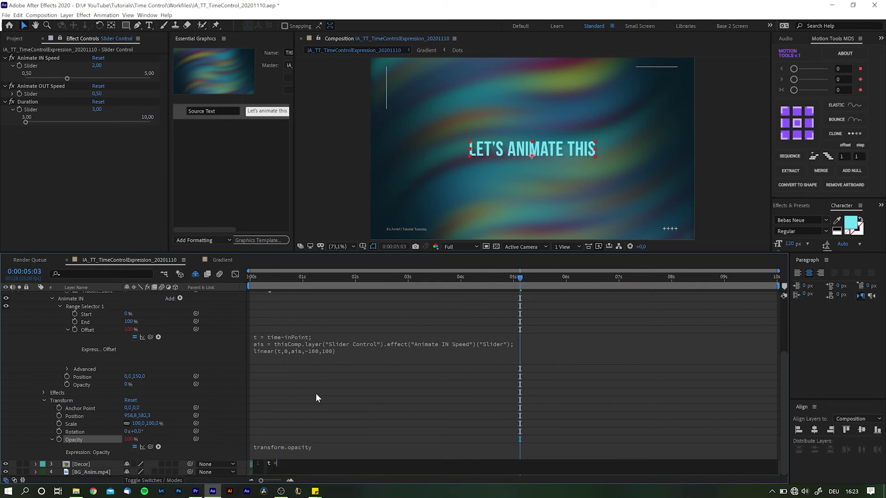
pyautogui.write(' time-in')
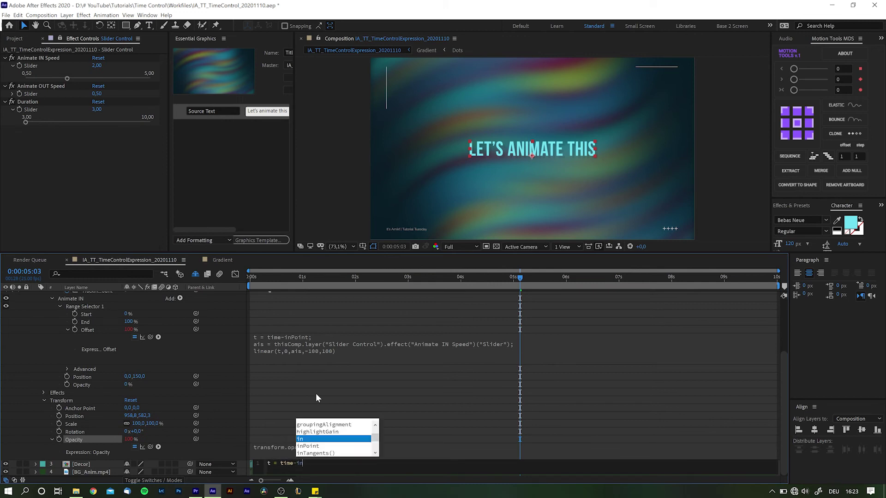
pyautogui.write('Point;')
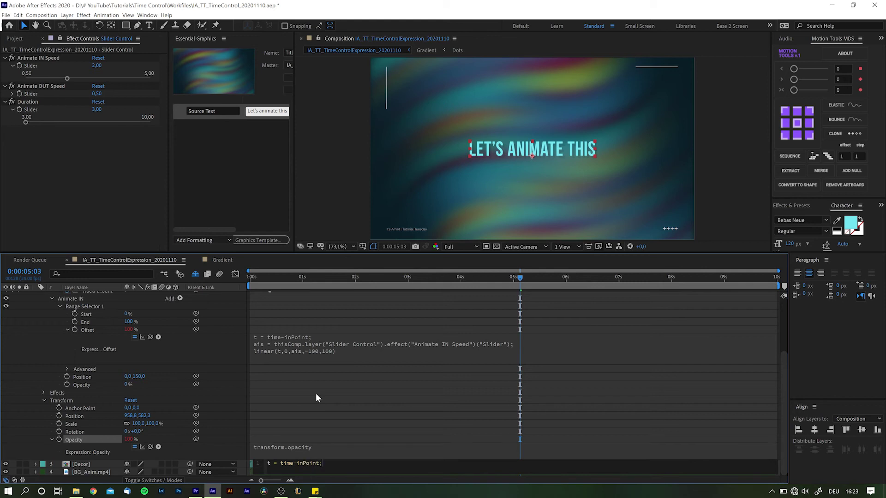
# Add lines linking aos to the Animate OUT Speed slider and d to the Duration slider.
pyautogui.press('Return')
pyautogui.write('aos =')
pyautogui.moveTo(150, 447); pyautogui.dragTo(37, 97)
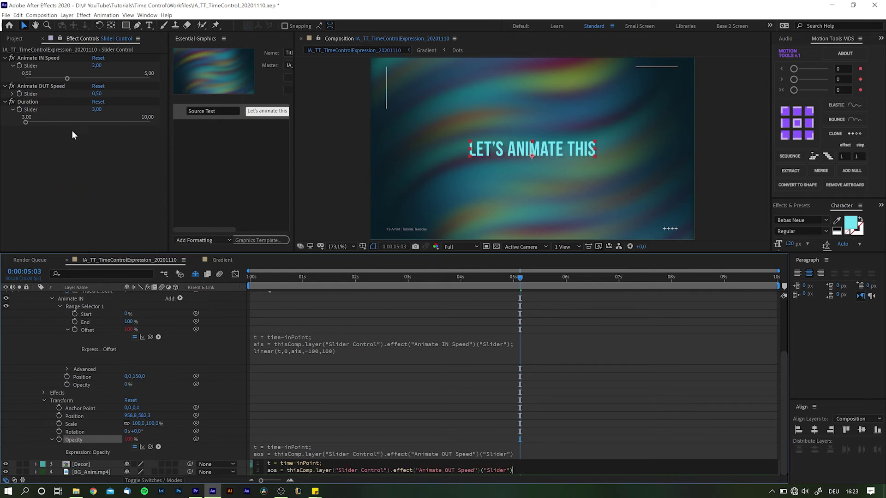
pyautogui.write(';')
pyautogui.press('Return')
pyautogui.write('d =')
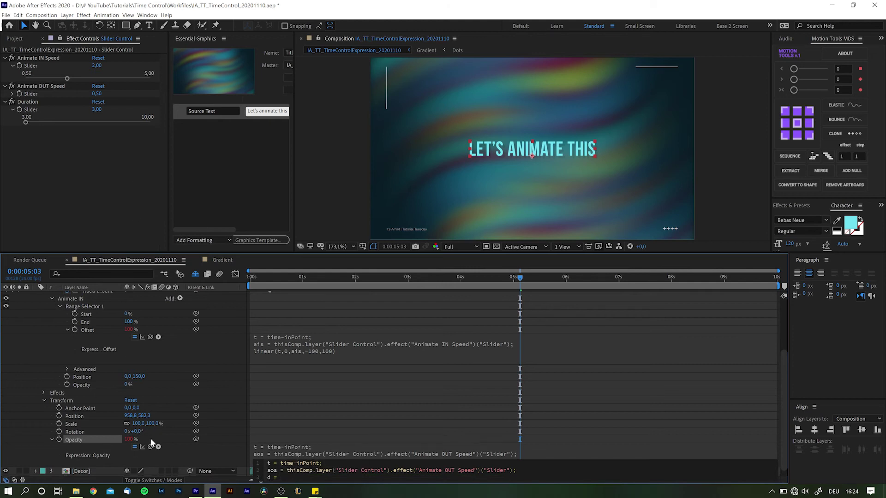
pyautogui.moveTo(150, 447); pyautogui.dragTo(28, 110)
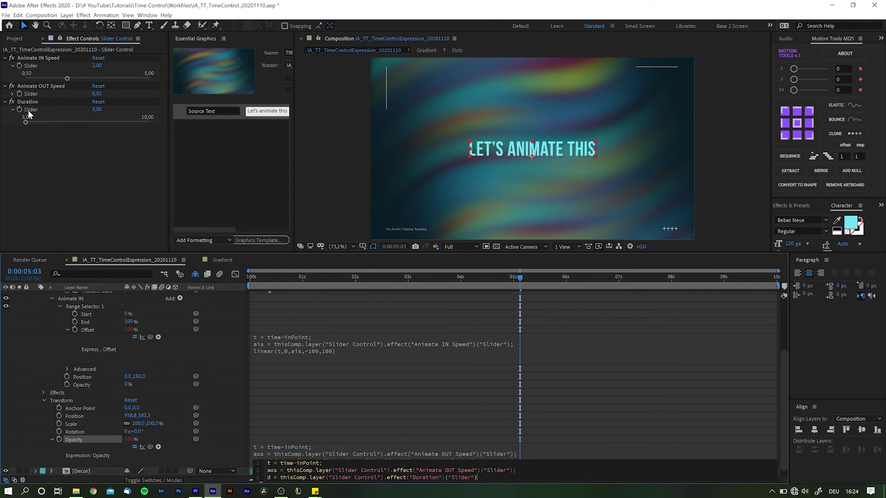
# Write the fourth Opacity expression line easeOut(t,d,d+aos,100,0) using autocomplete.
pyautogui.write(';')
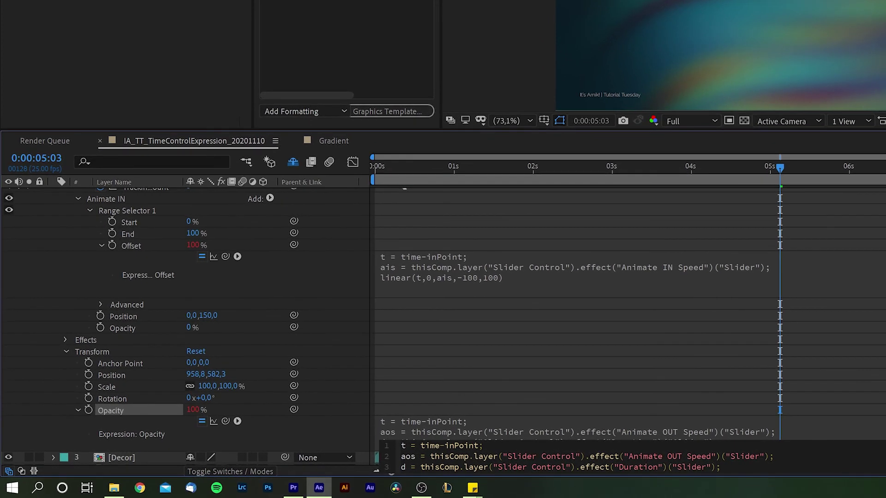
pyautogui.press('Return')
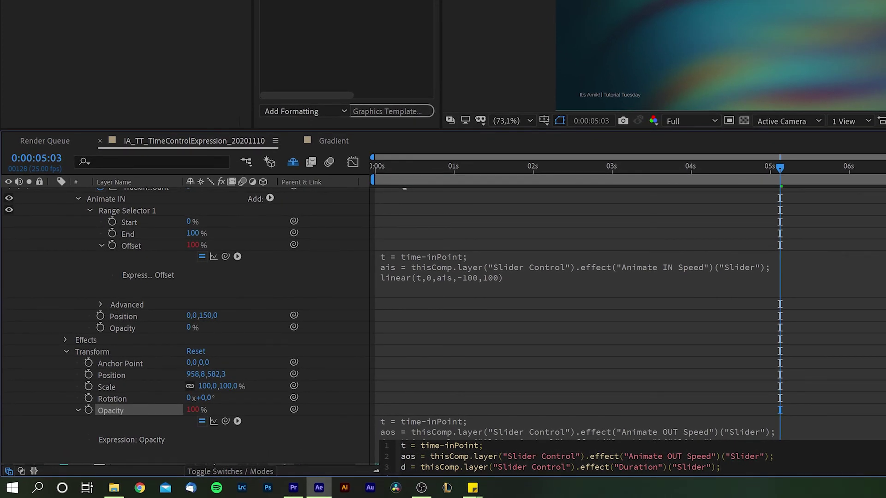
pyautogui.click(753, 303)
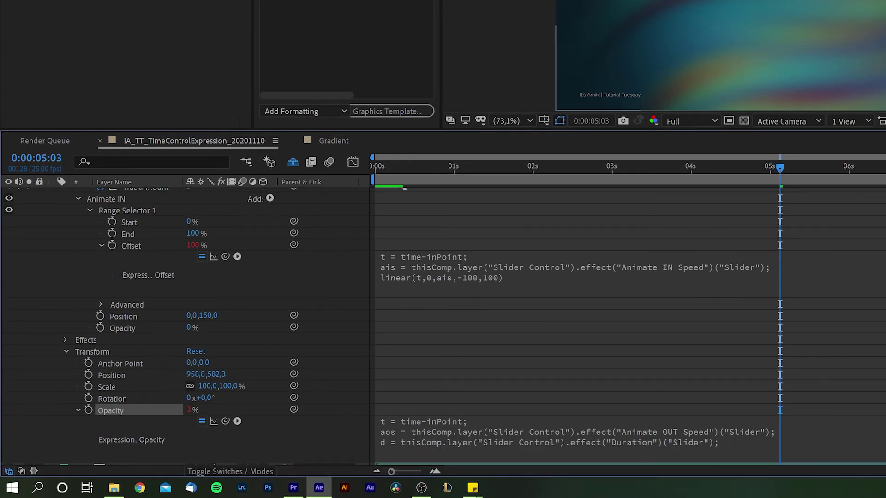
pyautogui.click(736, 421)
pyautogui.click(735, 421)
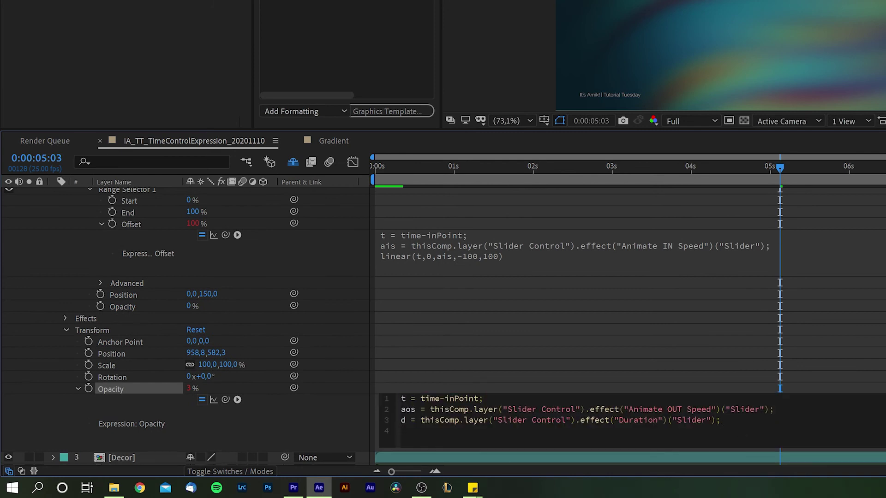
pyautogui.write('ease')
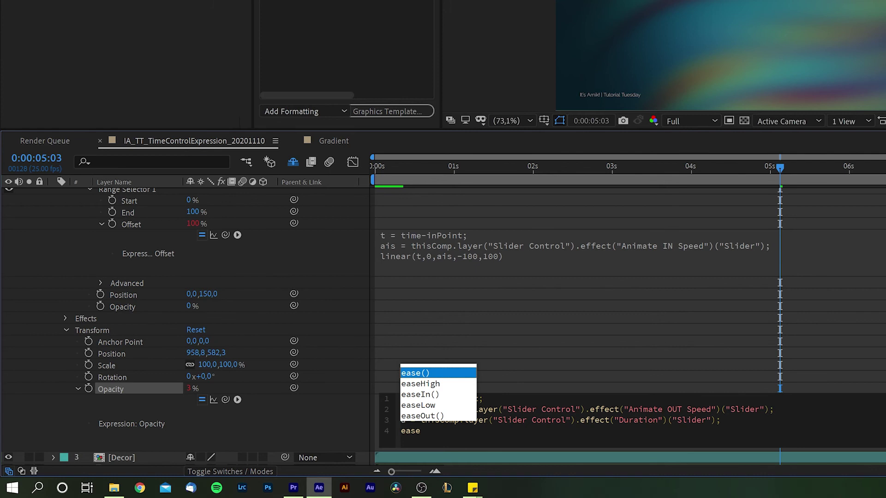
pyautogui.press('Down')
pyautogui.press('Down')
pyautogui.press('Down')
pyautogui.press('Down')
pyautogui.press('Return')
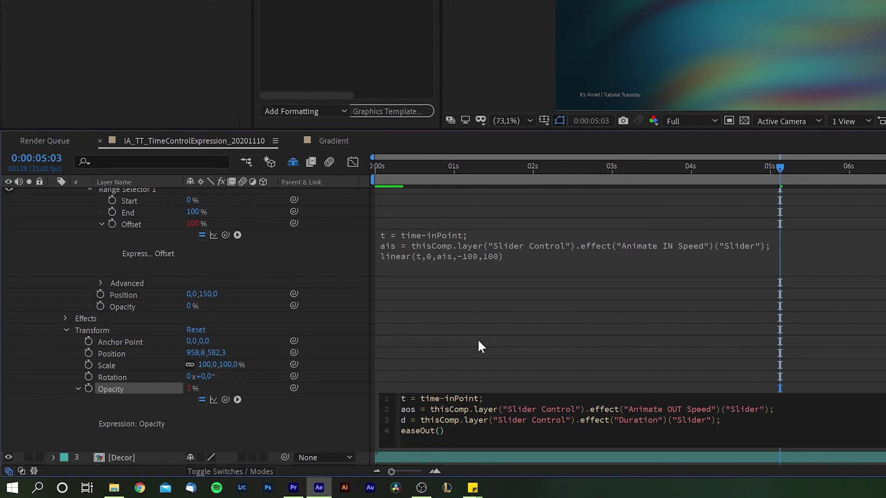
pyautogui.write('t')
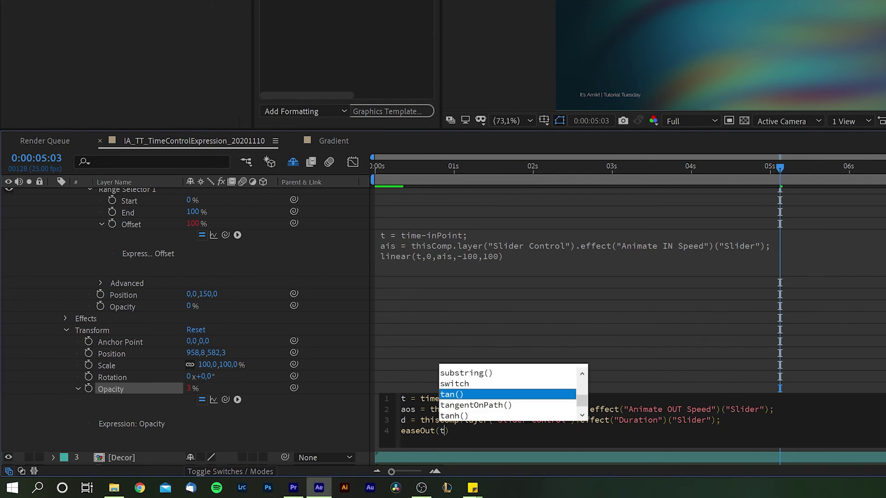
pyautogui.write(',d,d')
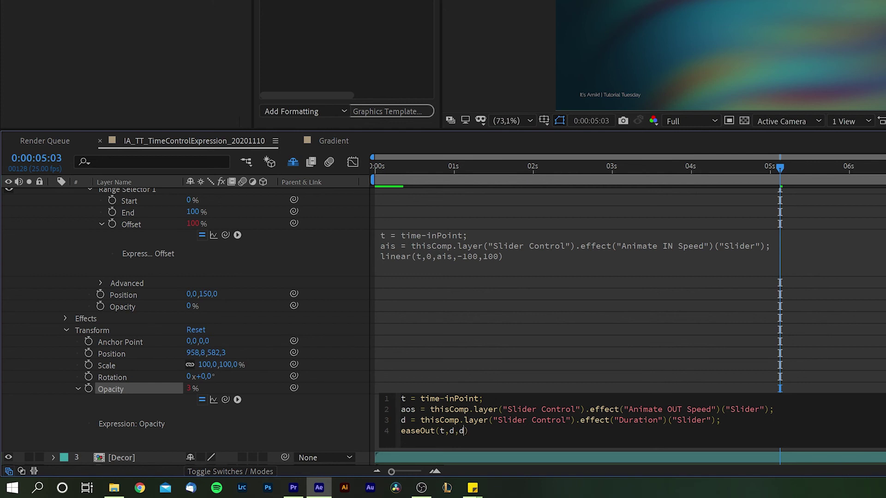
pyautogui.write('+aos')
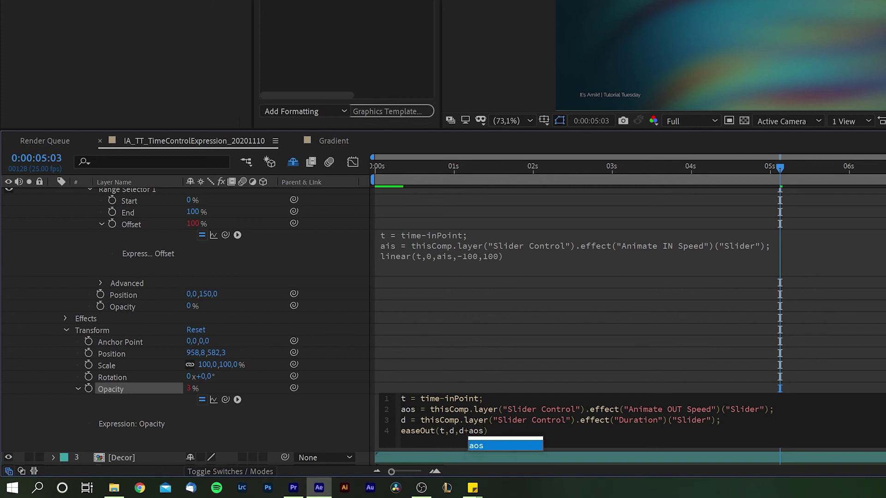
pyautogui.write(',100,0')
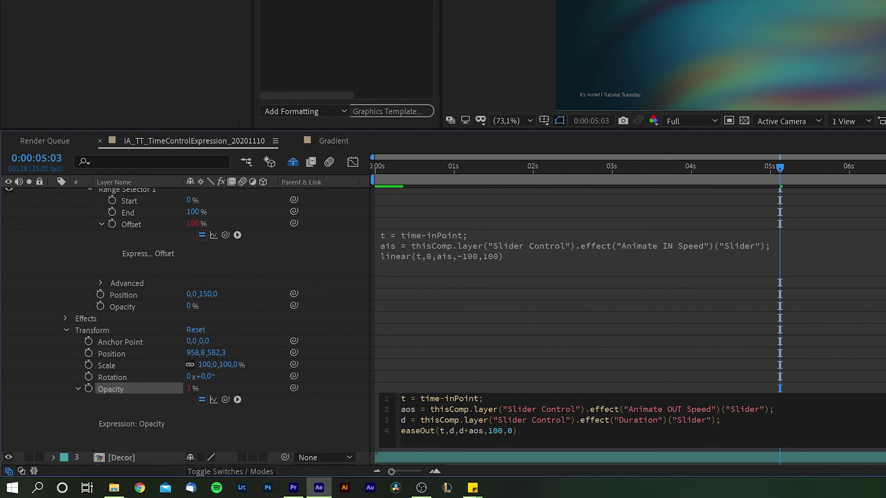
# Commit the expression and scrub to 1 second to check the title animation.
pyautogui.click(429, 393)
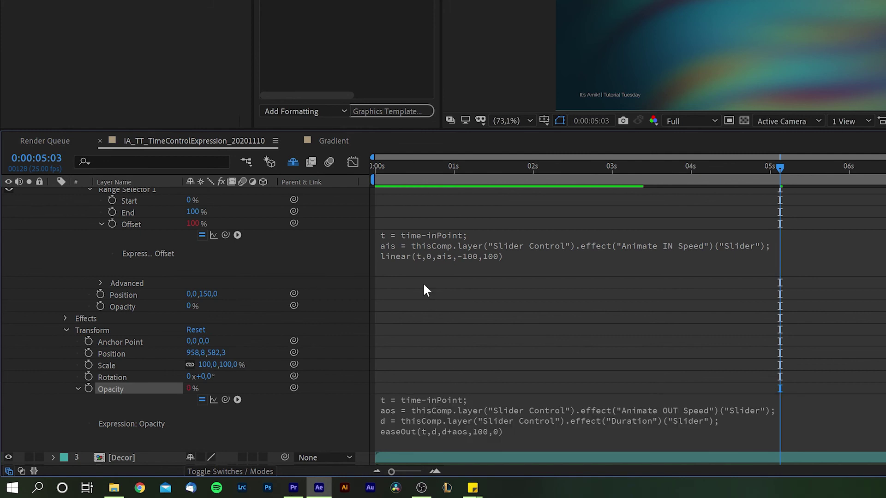
pyautogui.scroll(5, 634, 236)
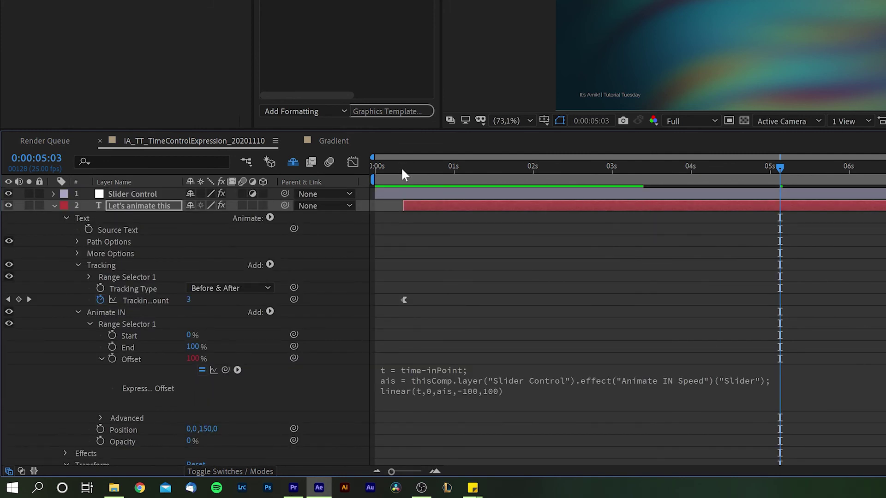
pyautogui.moveTo(402, 170); pyautogui.dragTo(546, 169)
# Add the three speed and duration sliders to Essential Graphics, named AIS, AOS and Duration.
pyautogui.scroll(-4, 592, 352)
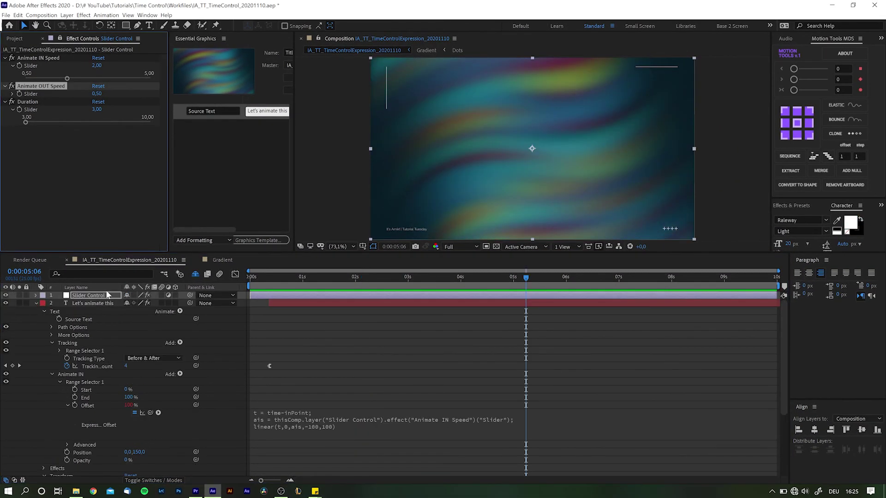
pyautogui.click(52, 313)
pyautogui.moveTo(80, 310); pyautogui.dragTo(154, 127)
pyautogui.write('AIS')
pyautogui.click(52, 328)
pyautogui.moveTo(67, 331); pyautogui.dragTo(184, 141)
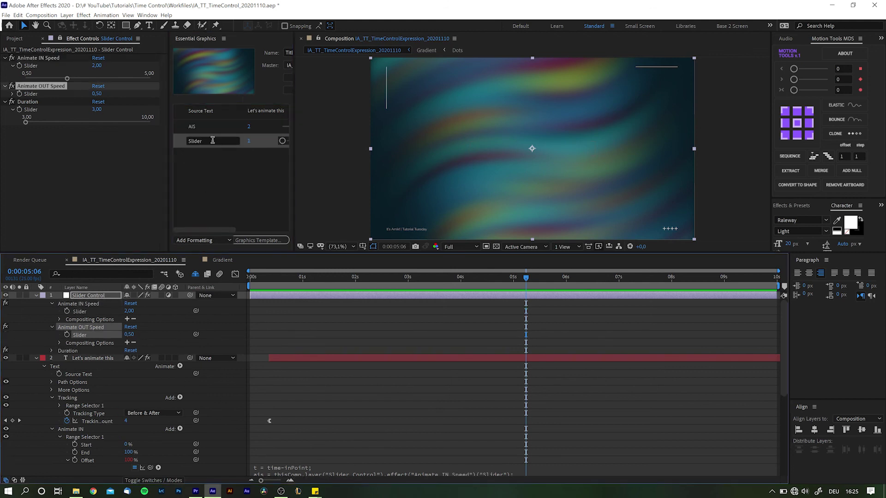
pyautogui.write('AOS')
pyautogui.click(59, 343)
pyautogui.click(51, 358)
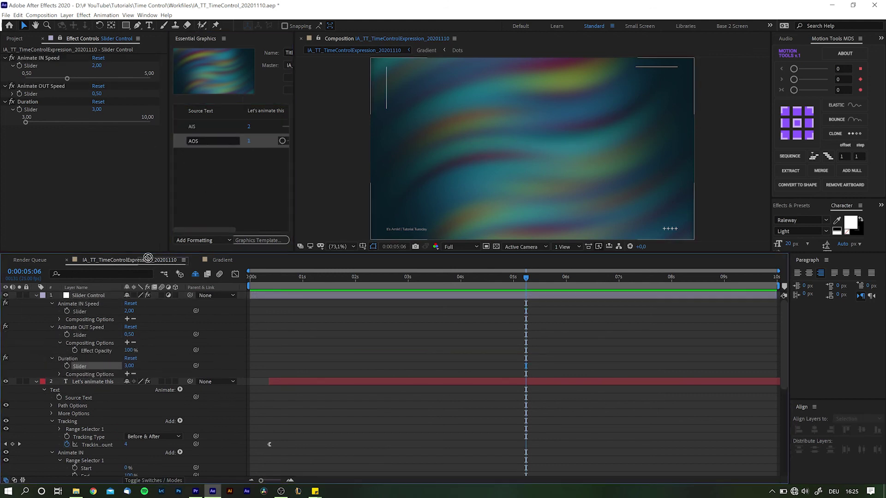
pyautogui.moveTo(80, 366); pyautogui.dragTo(207, 155)
pyautogui.write('Duration')
pyautogui.press('Return')
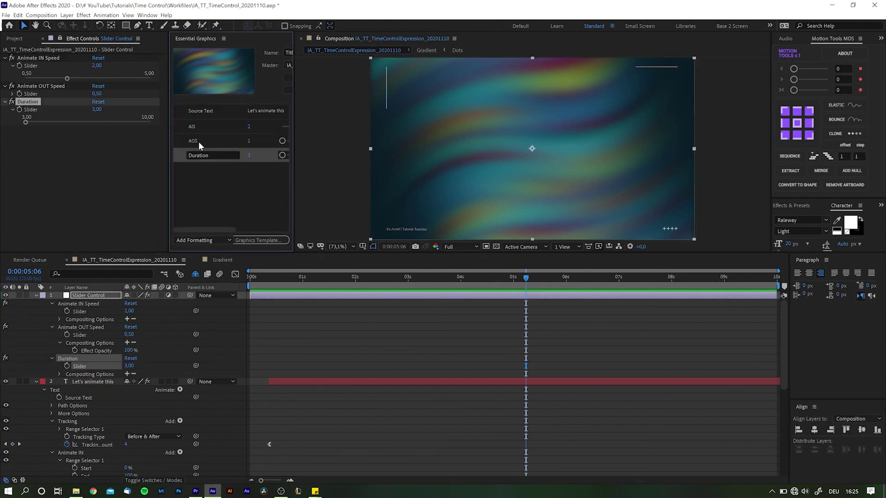
# Raise the Duration control to 5.28 and preview from the start.
pyautogui.moveTo(25, 122); pyautogui.dragTo(67, 125)
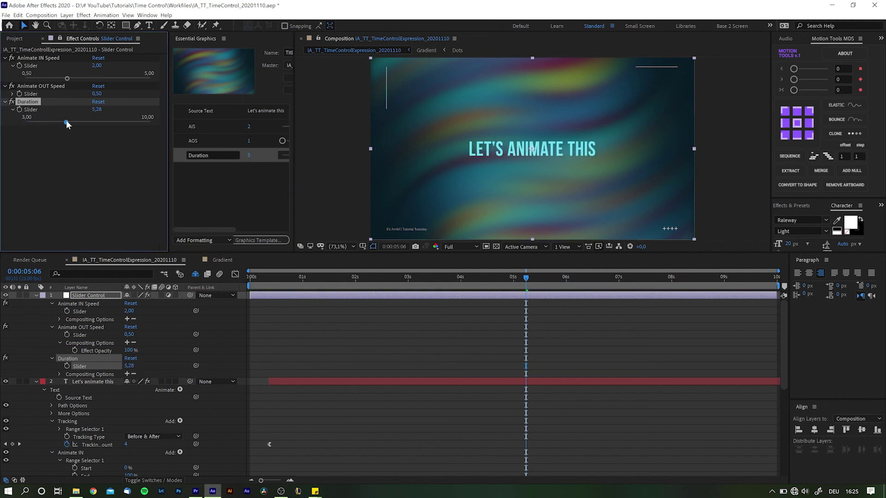
pyautogui.press('Home')
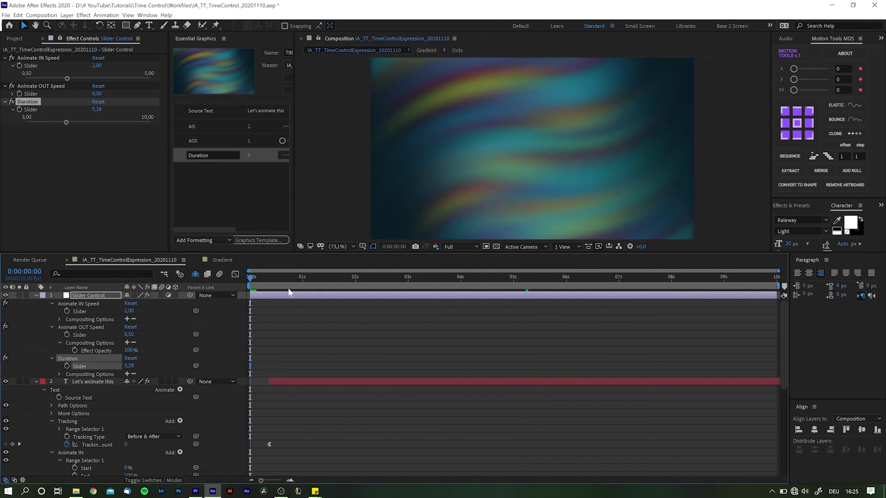
pyautogui.press('space')
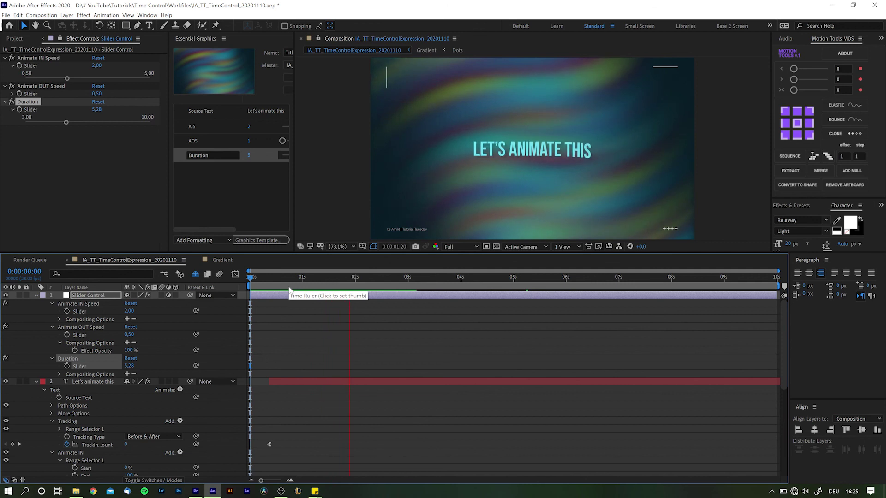